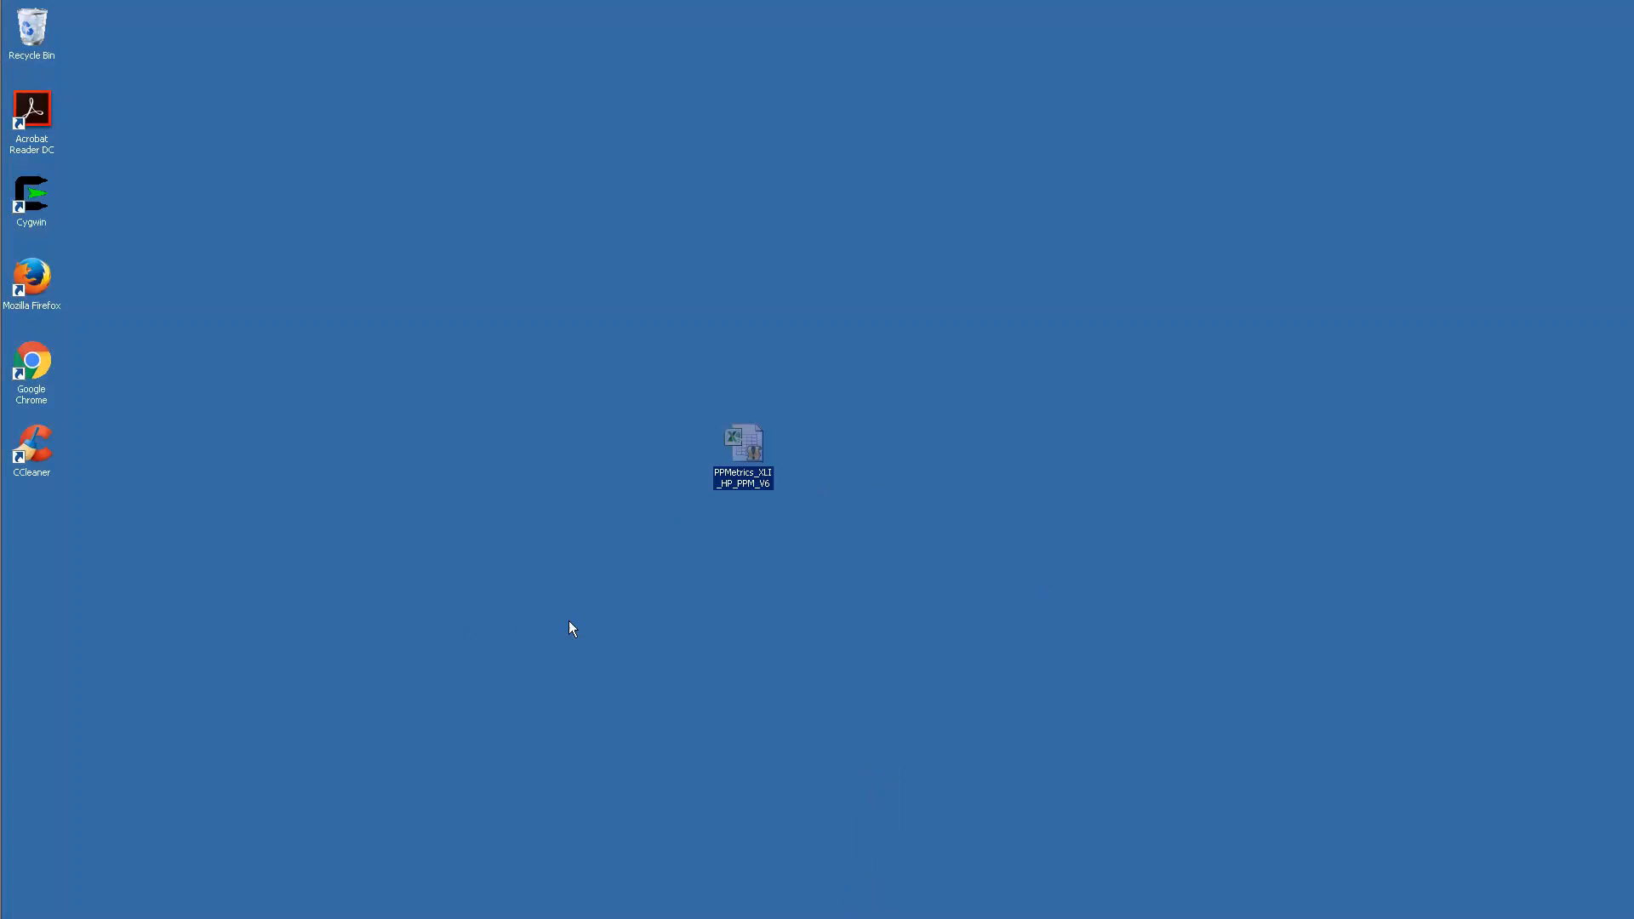
Step: Open the PPMetrics workbook from the desktop and log in to PPM with the saved credentials
double_click(745, 471)
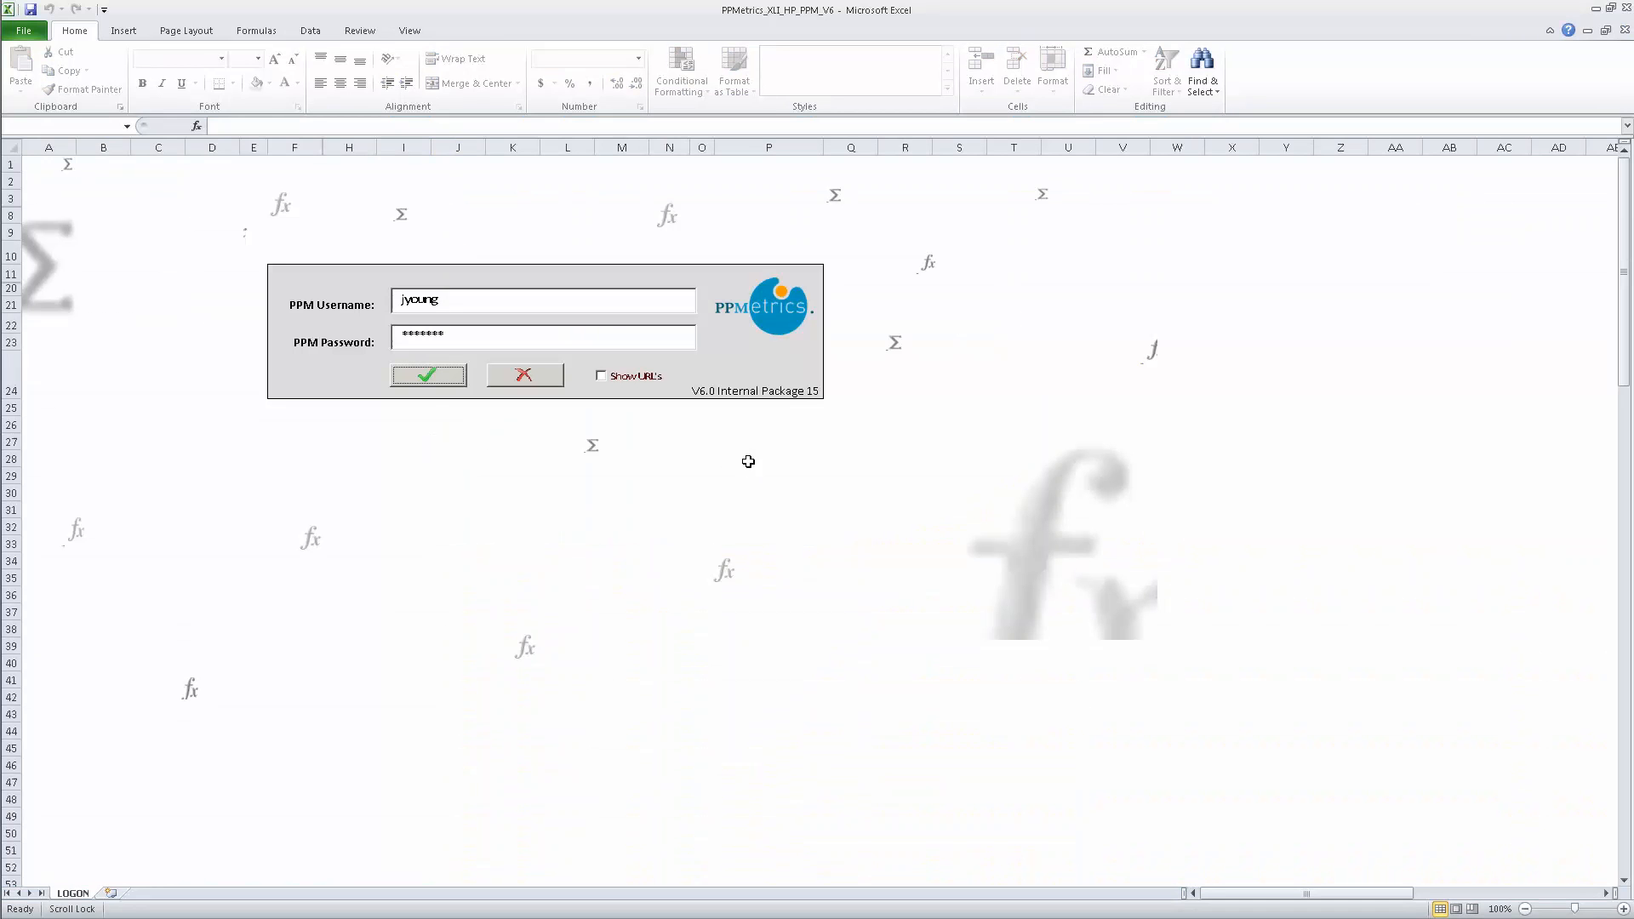
left_click(432, 379)
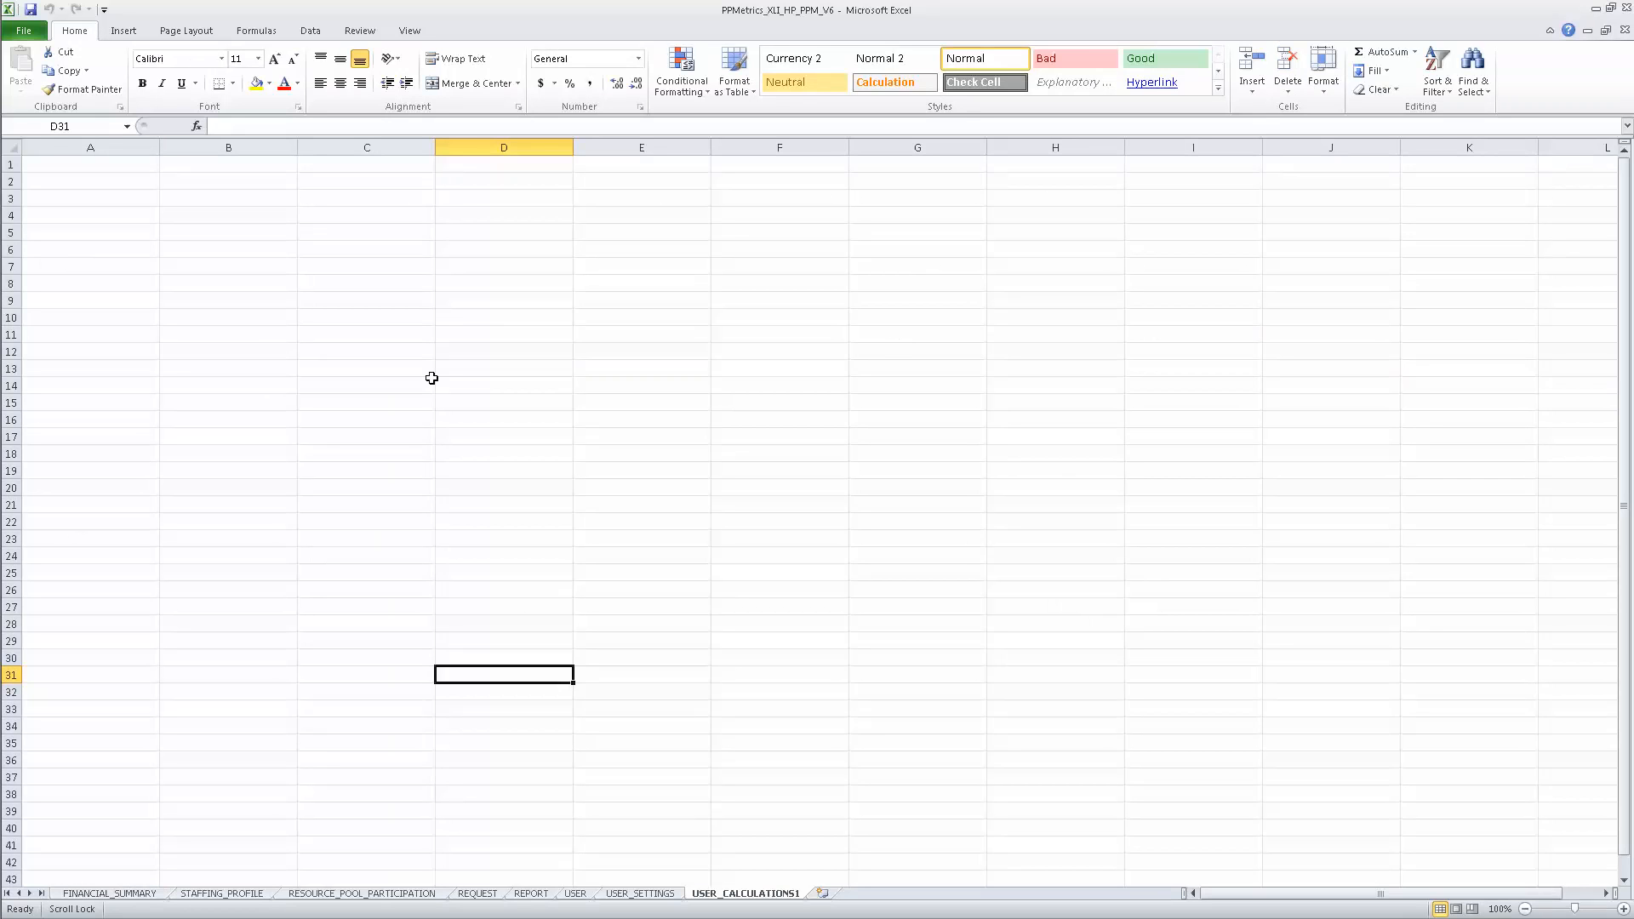
Step: On the USER sheet, choose Both in the Display Sections slicer and launch Search Users
left_click(578, 893)
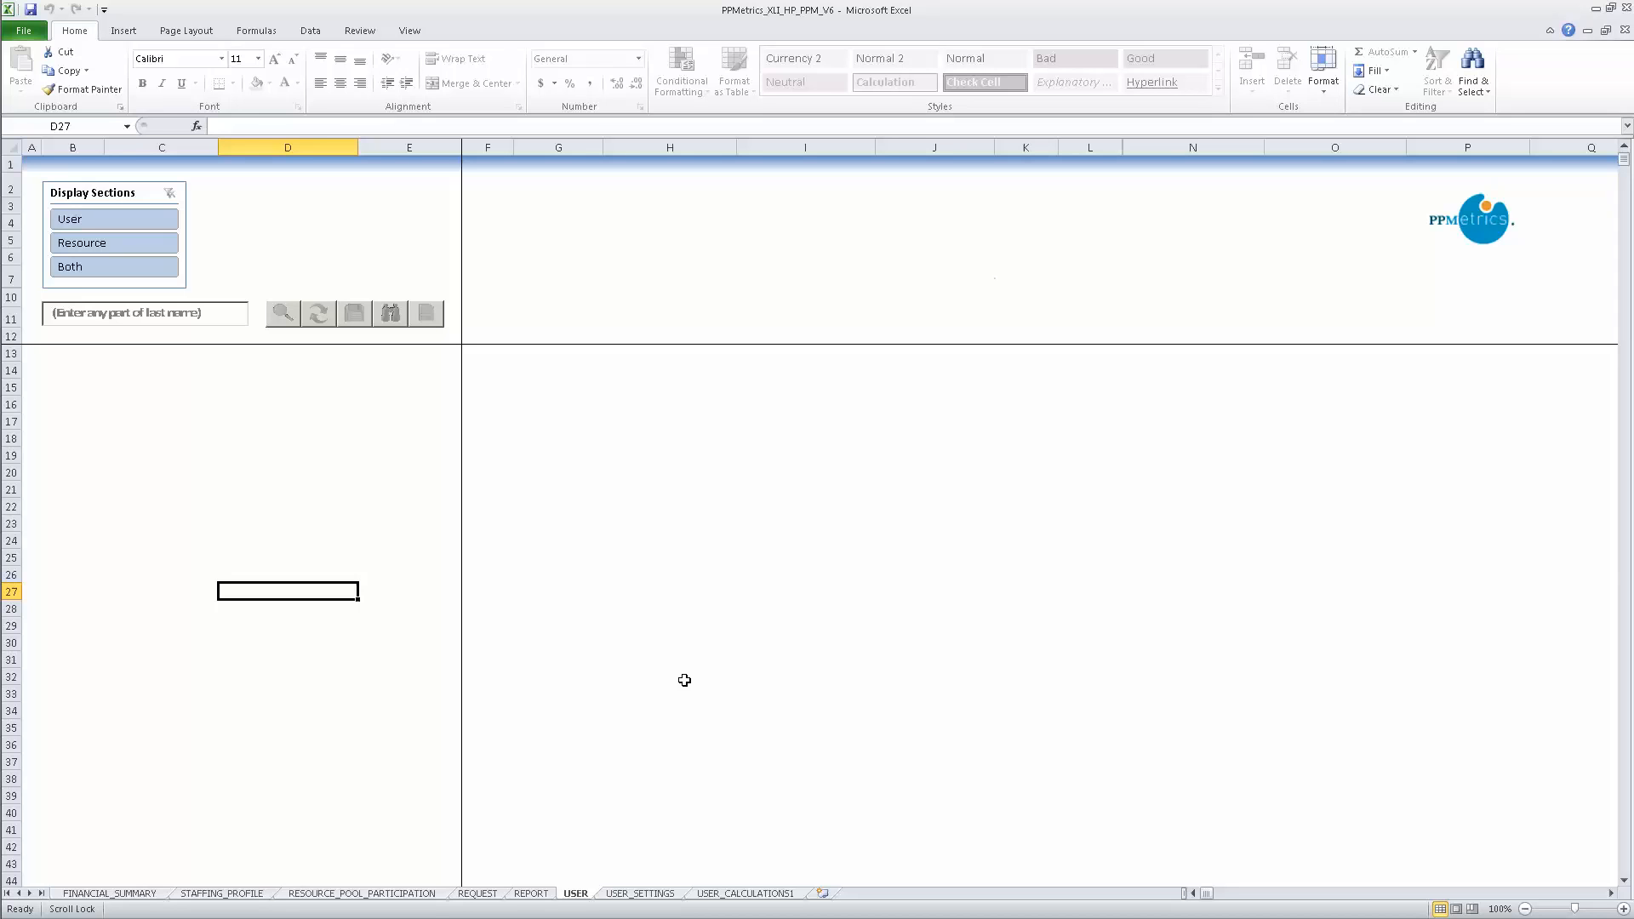
left_click(111, 268)
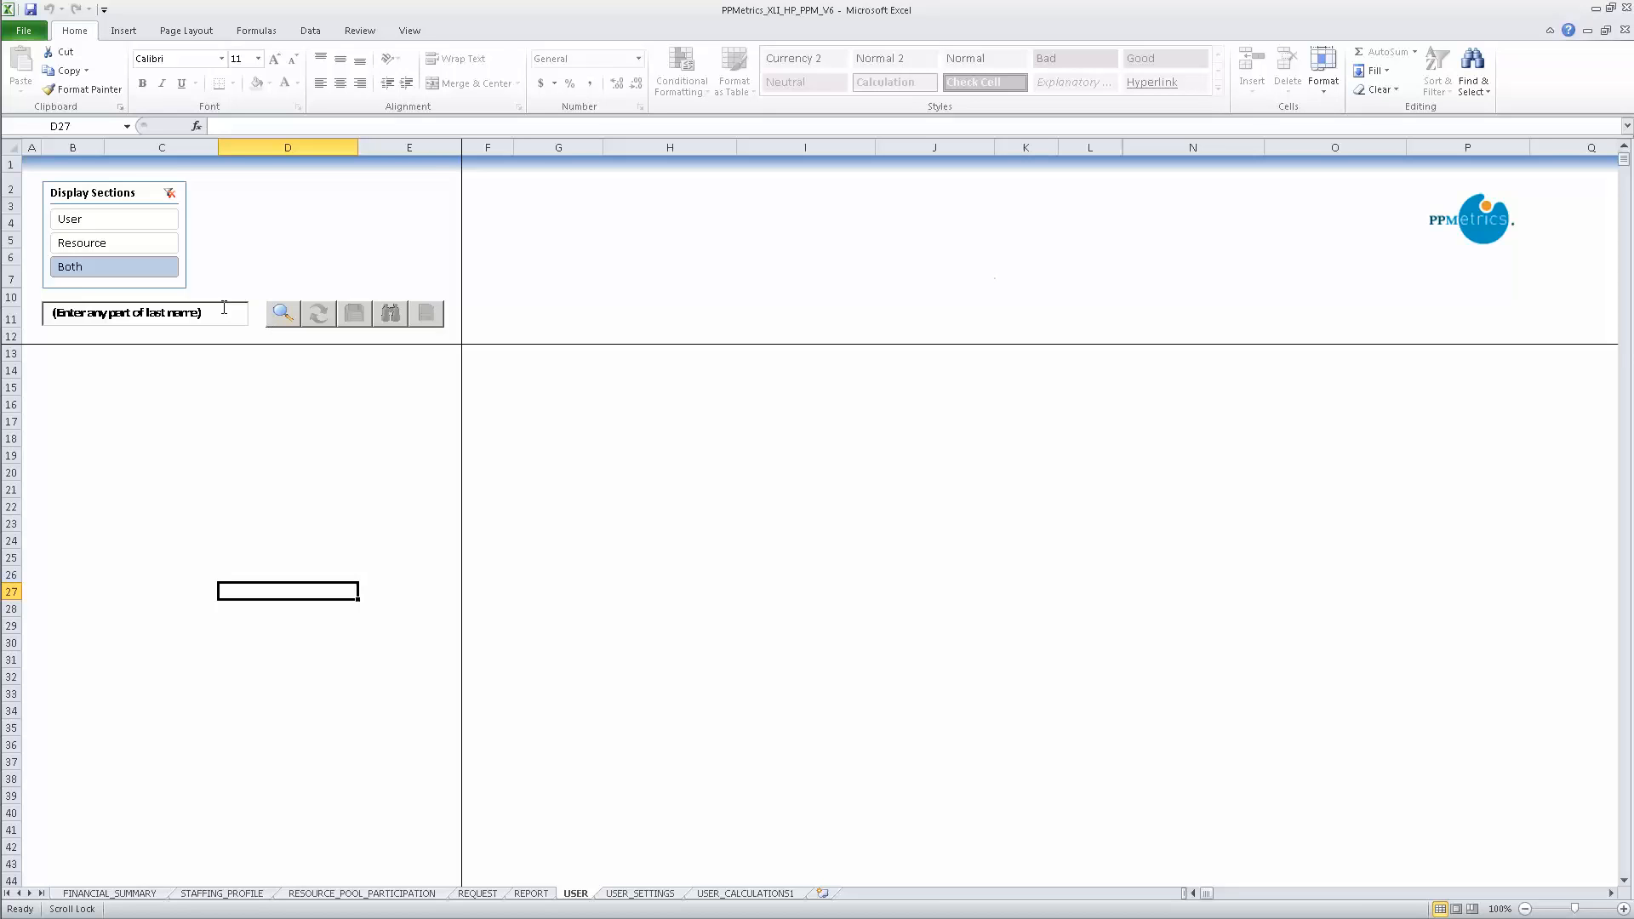
left_click(175, 312)
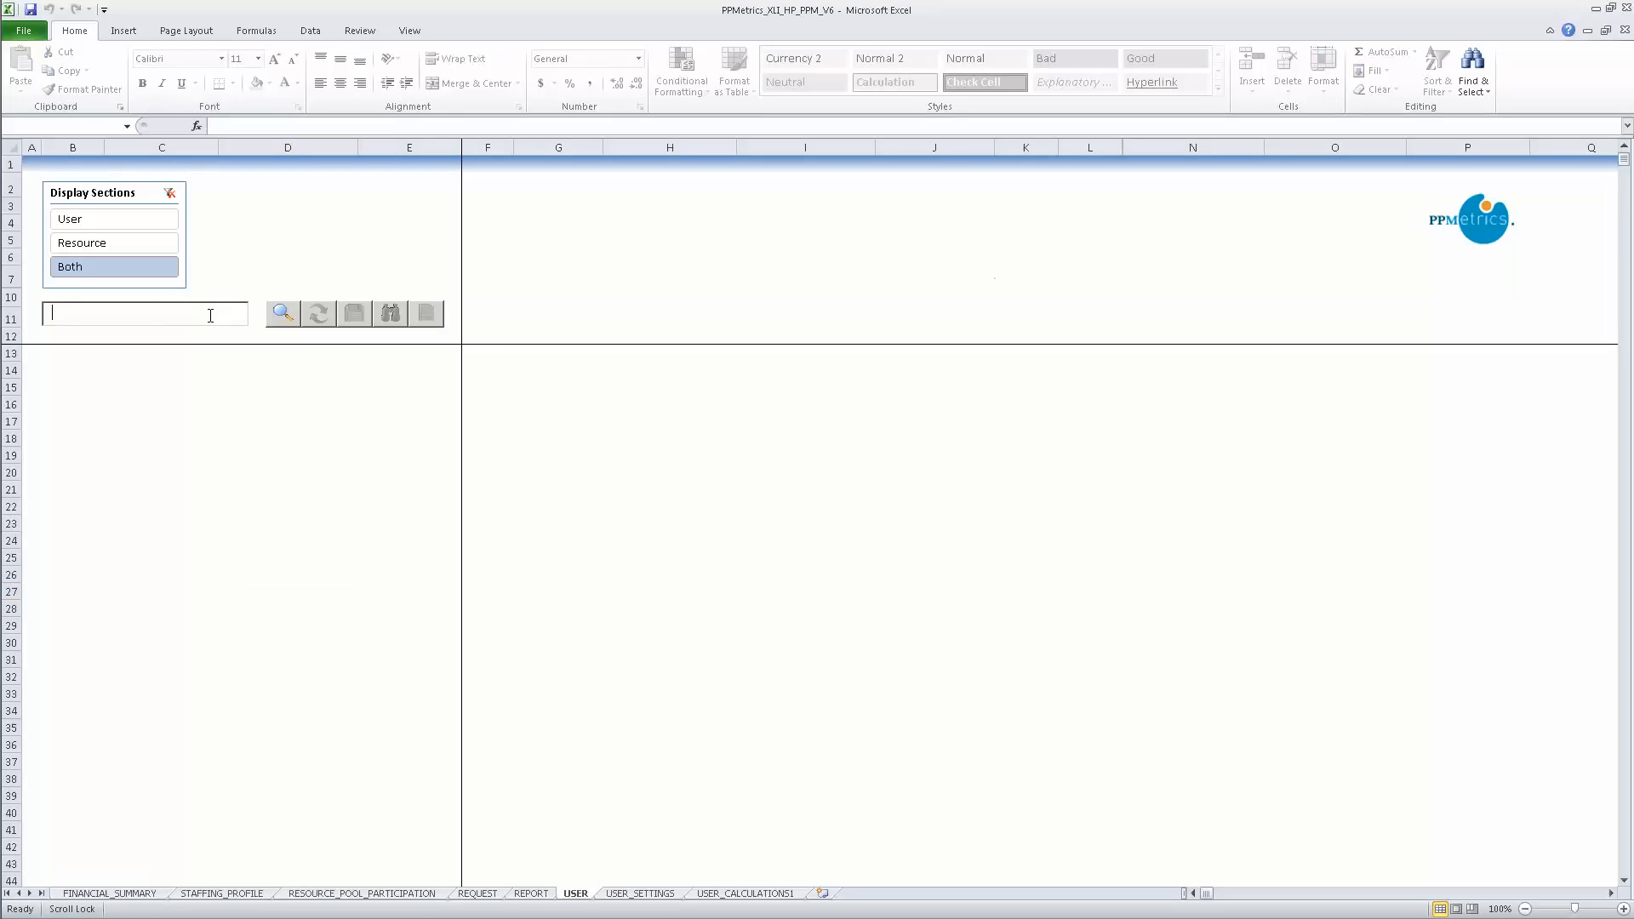
left_click(283, 313)
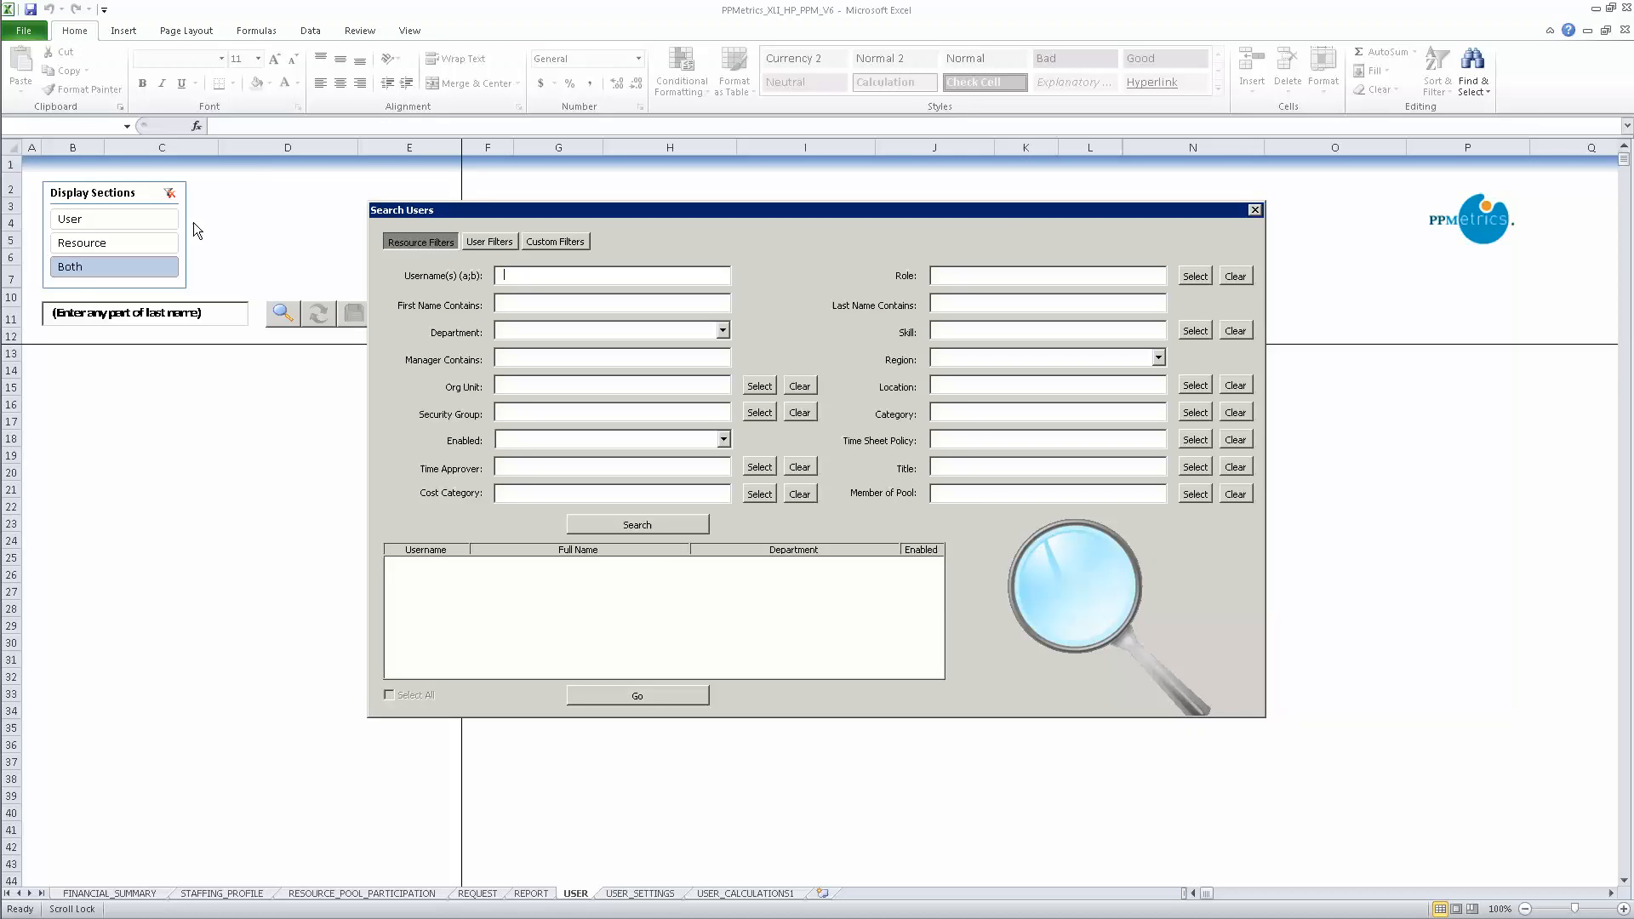
Step: Search for enabled users in department 'Ent' and load all 15 results into the sheet
left_click(495, 238)
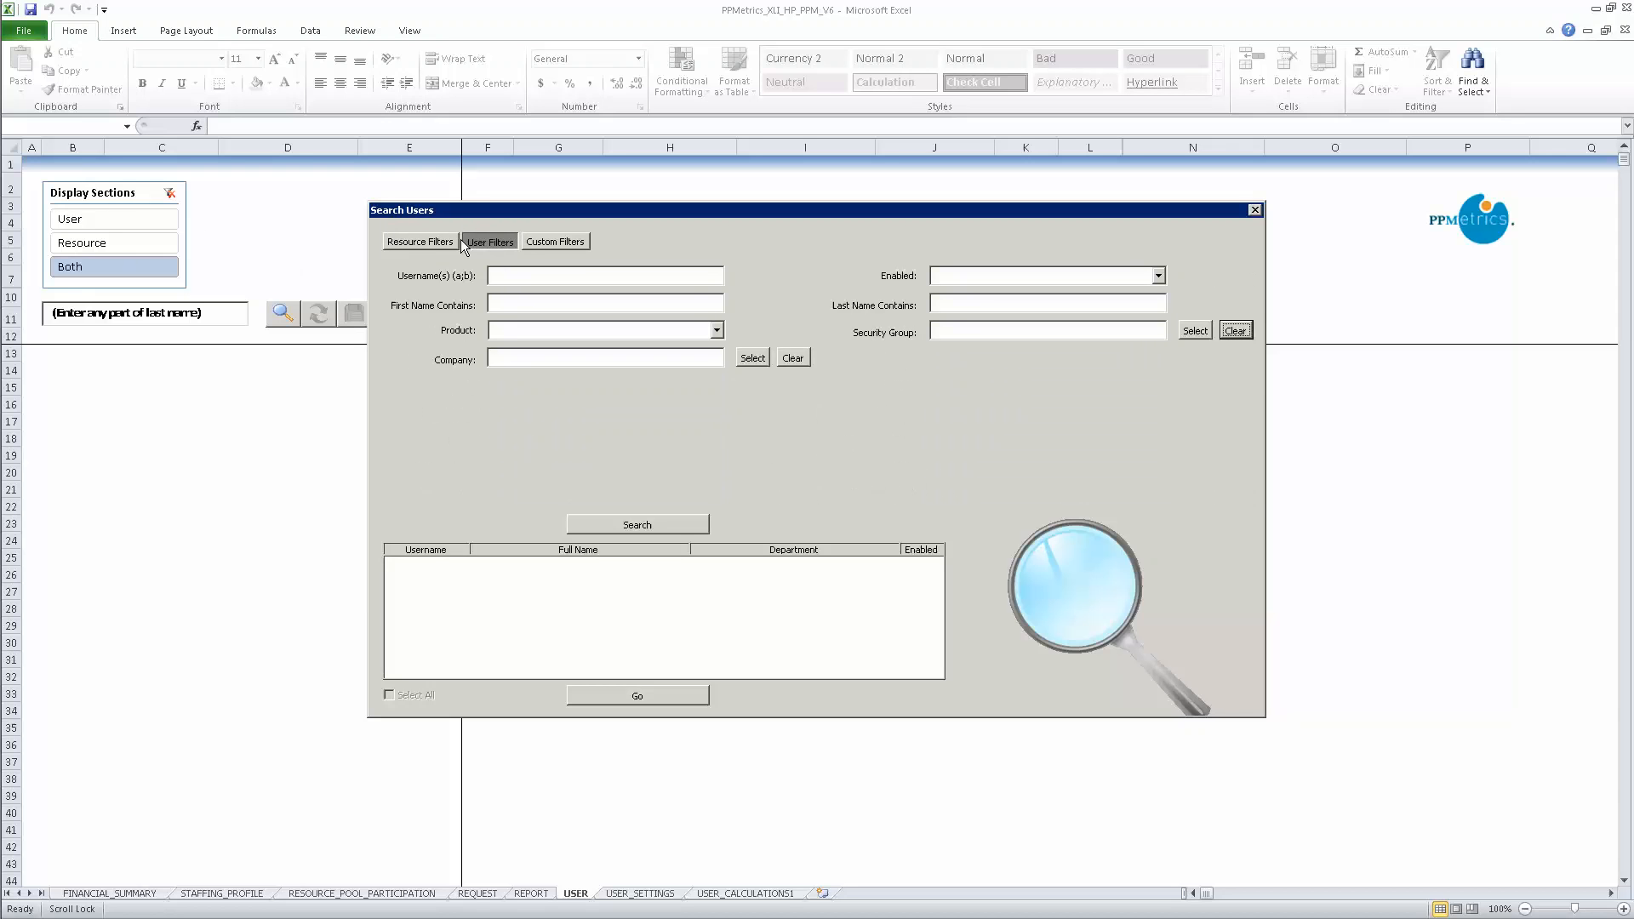
left_click(436, 241)
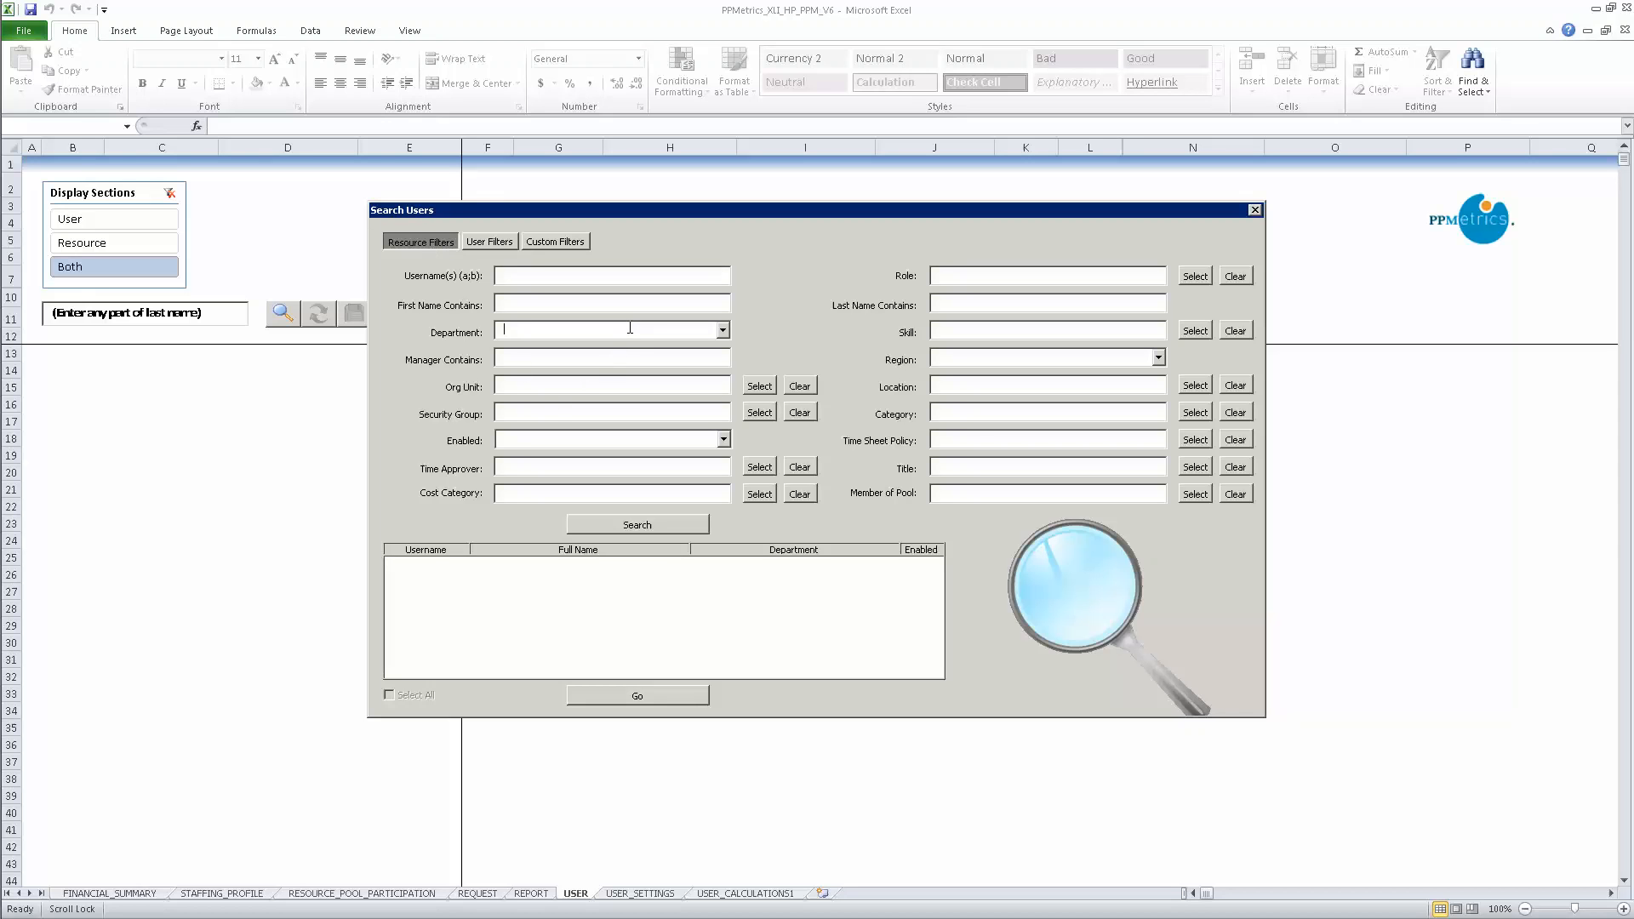
type("Enterprise Architecture")
left_click(724, 440)
left_click(697, 456)
left_click(688, 528)
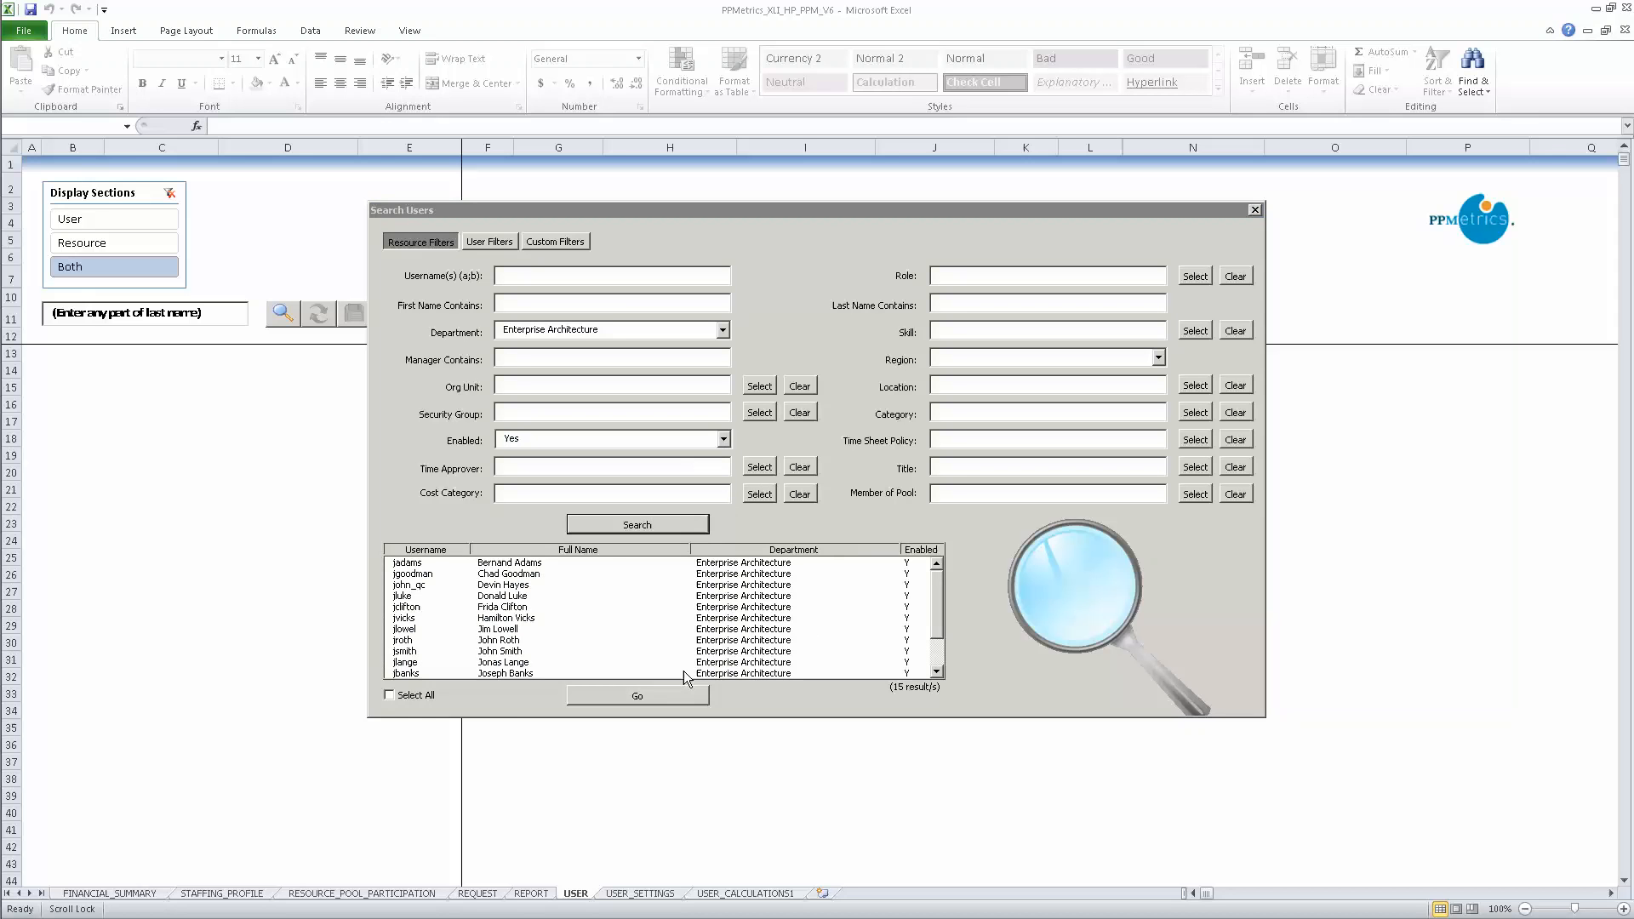
left_click(425, 696)
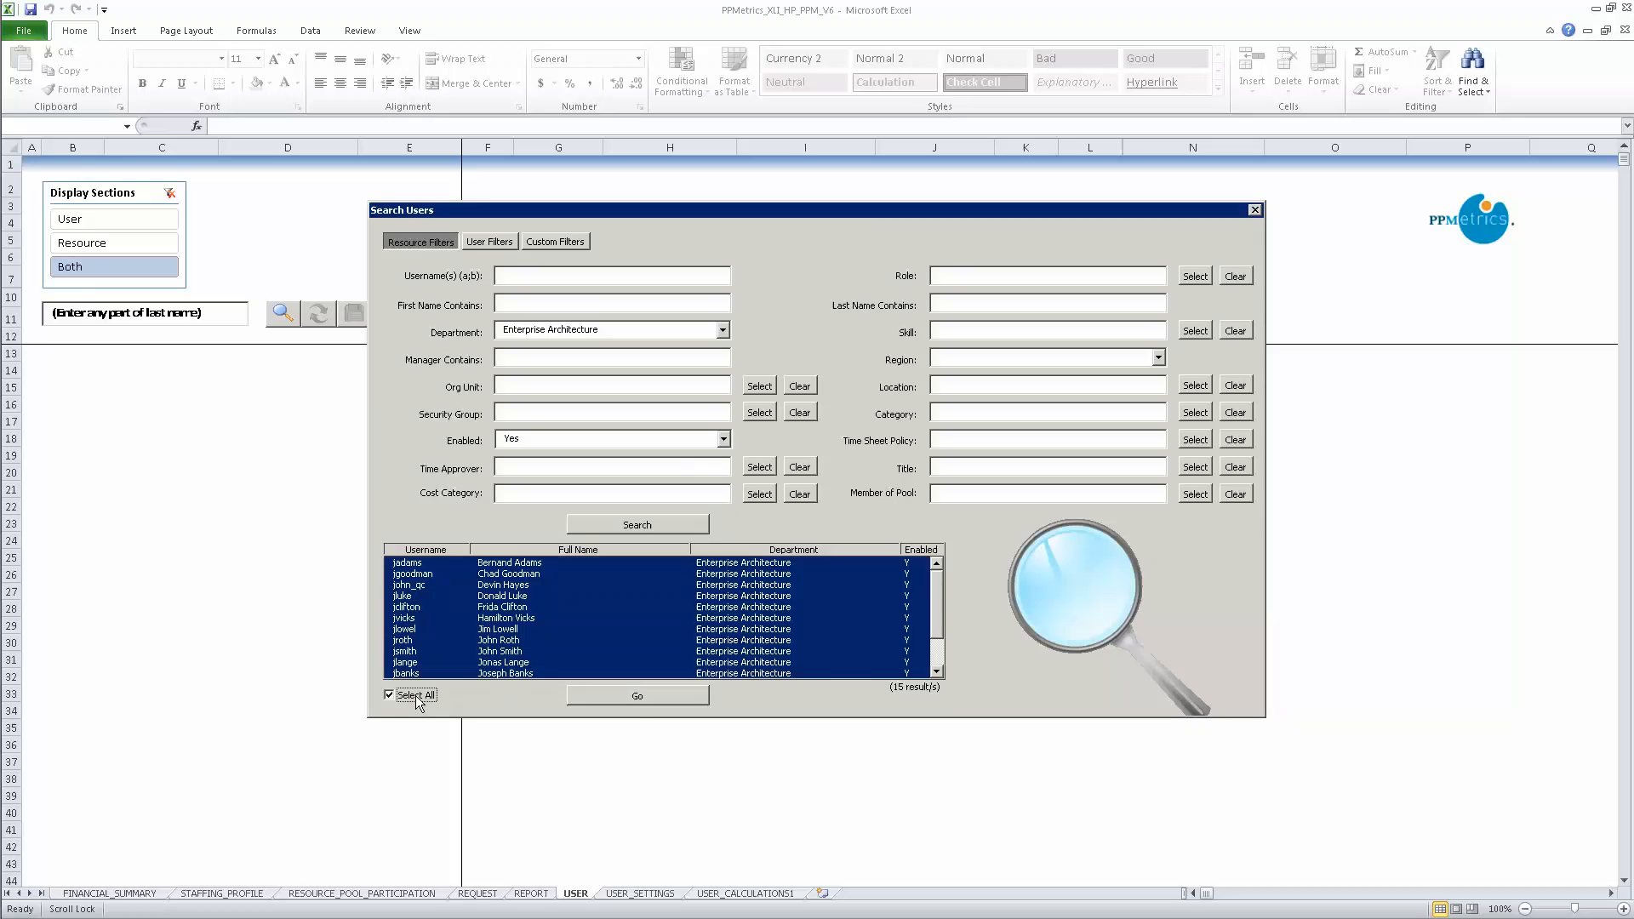
left_click(652, 697)
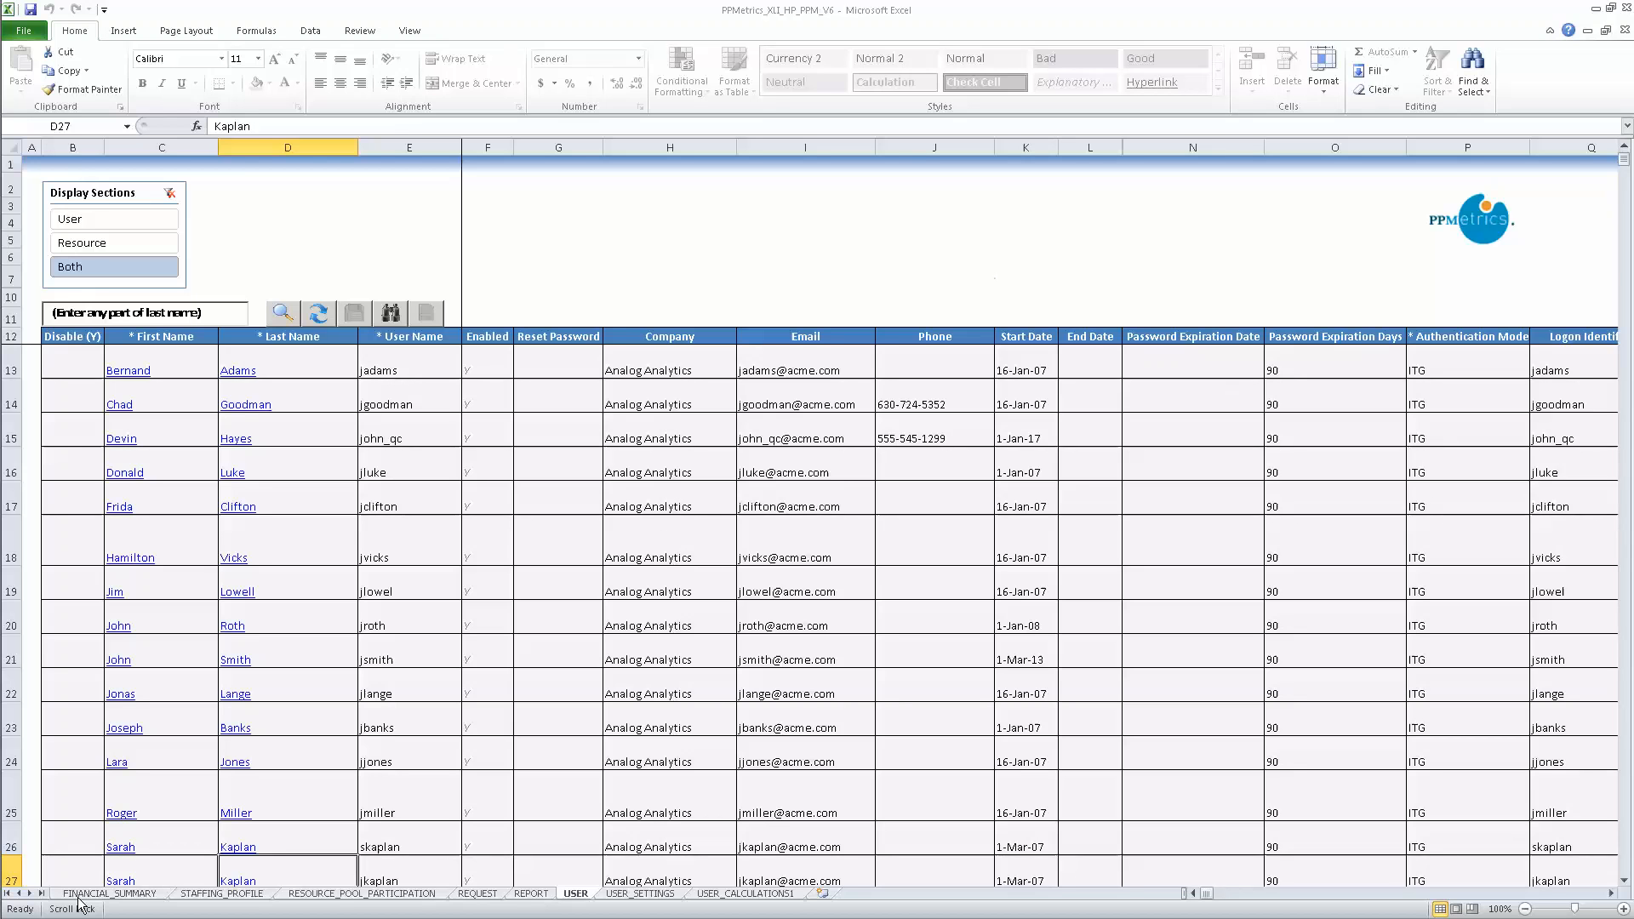
Step: Scroll right through the loaded users' columns: security groups, region, department, location, title, role, time policy
left_click(1613, 894)
left_click(1613, 894)
left_click(1613, 894)
left_click(1613, 894)
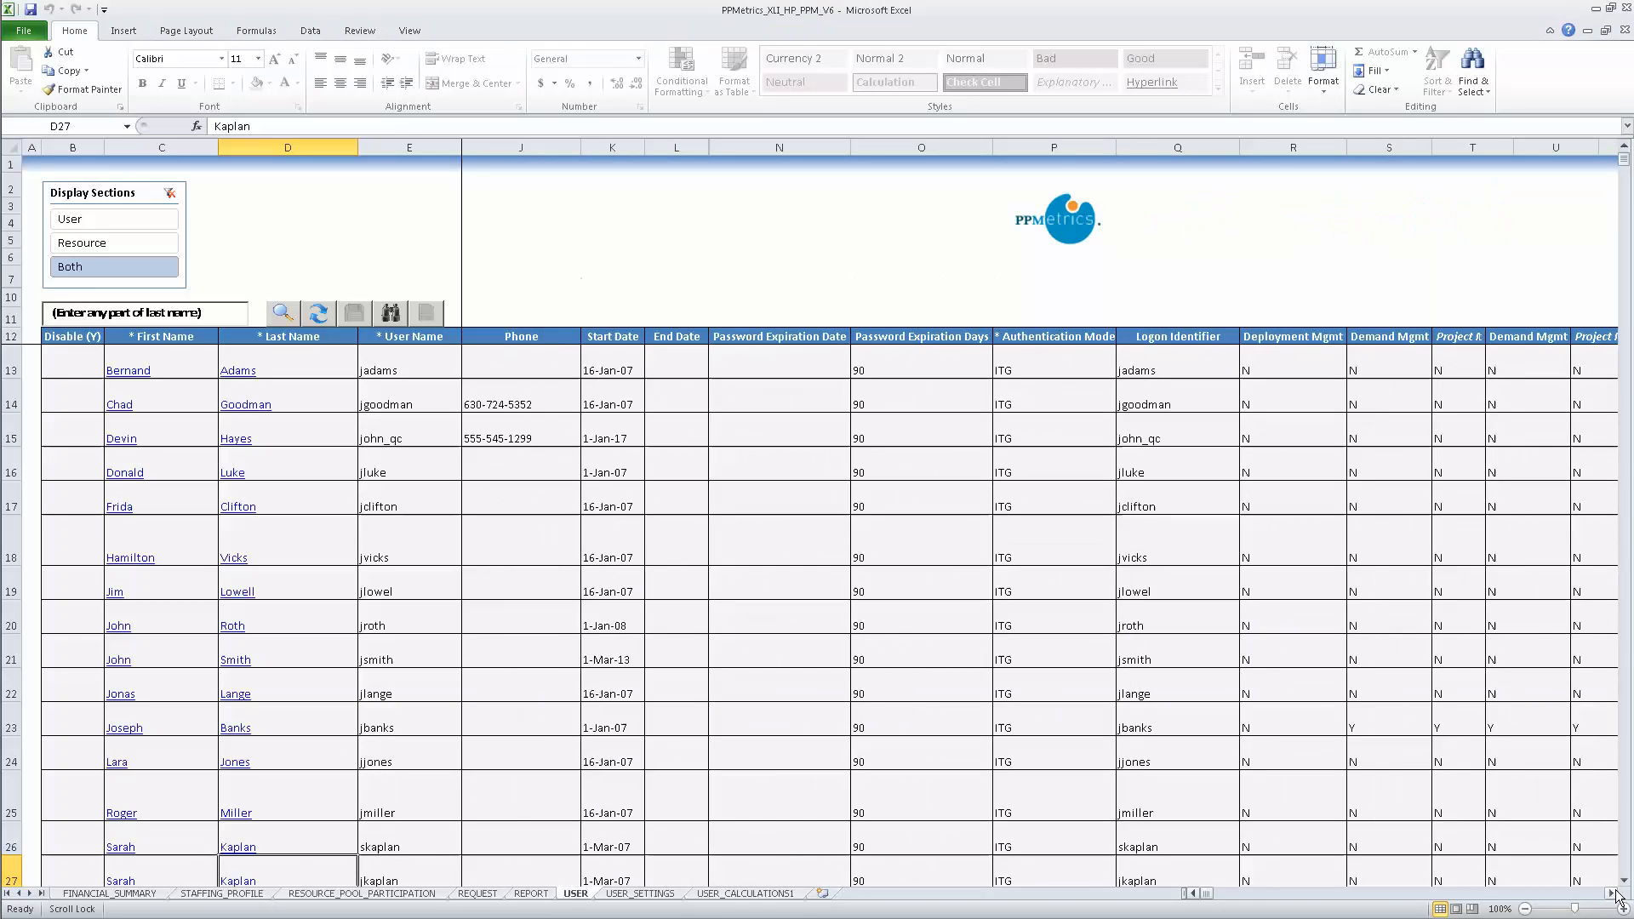
left_click(1613, 894)
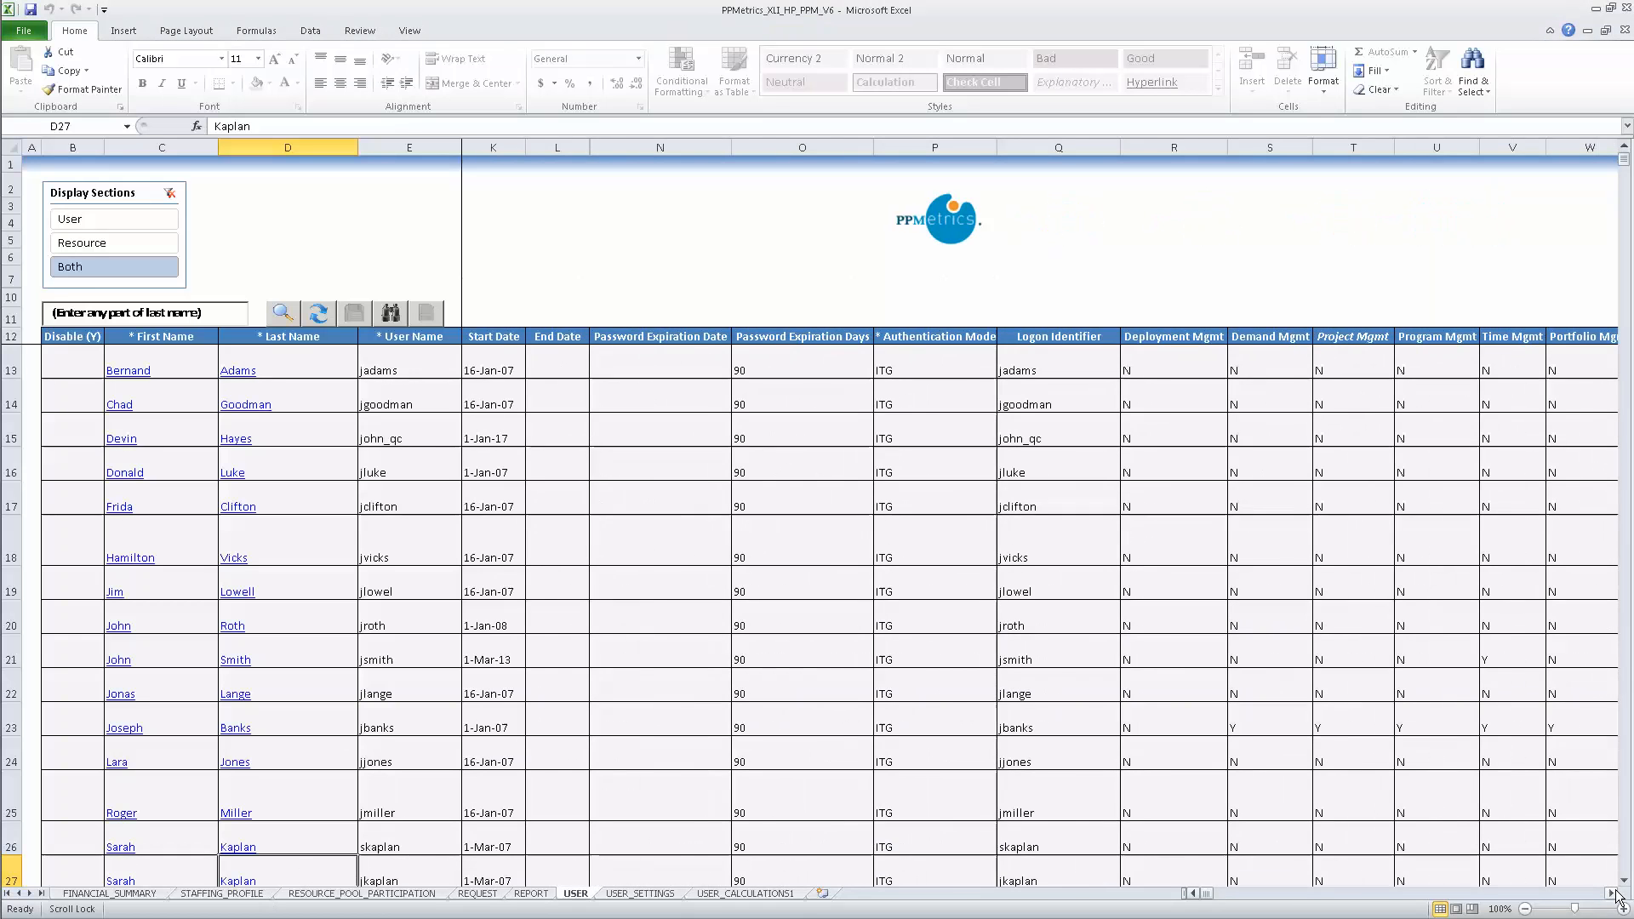
left_click(1613, 894)
left_click(1613, 894)
left_click(1613, 893)
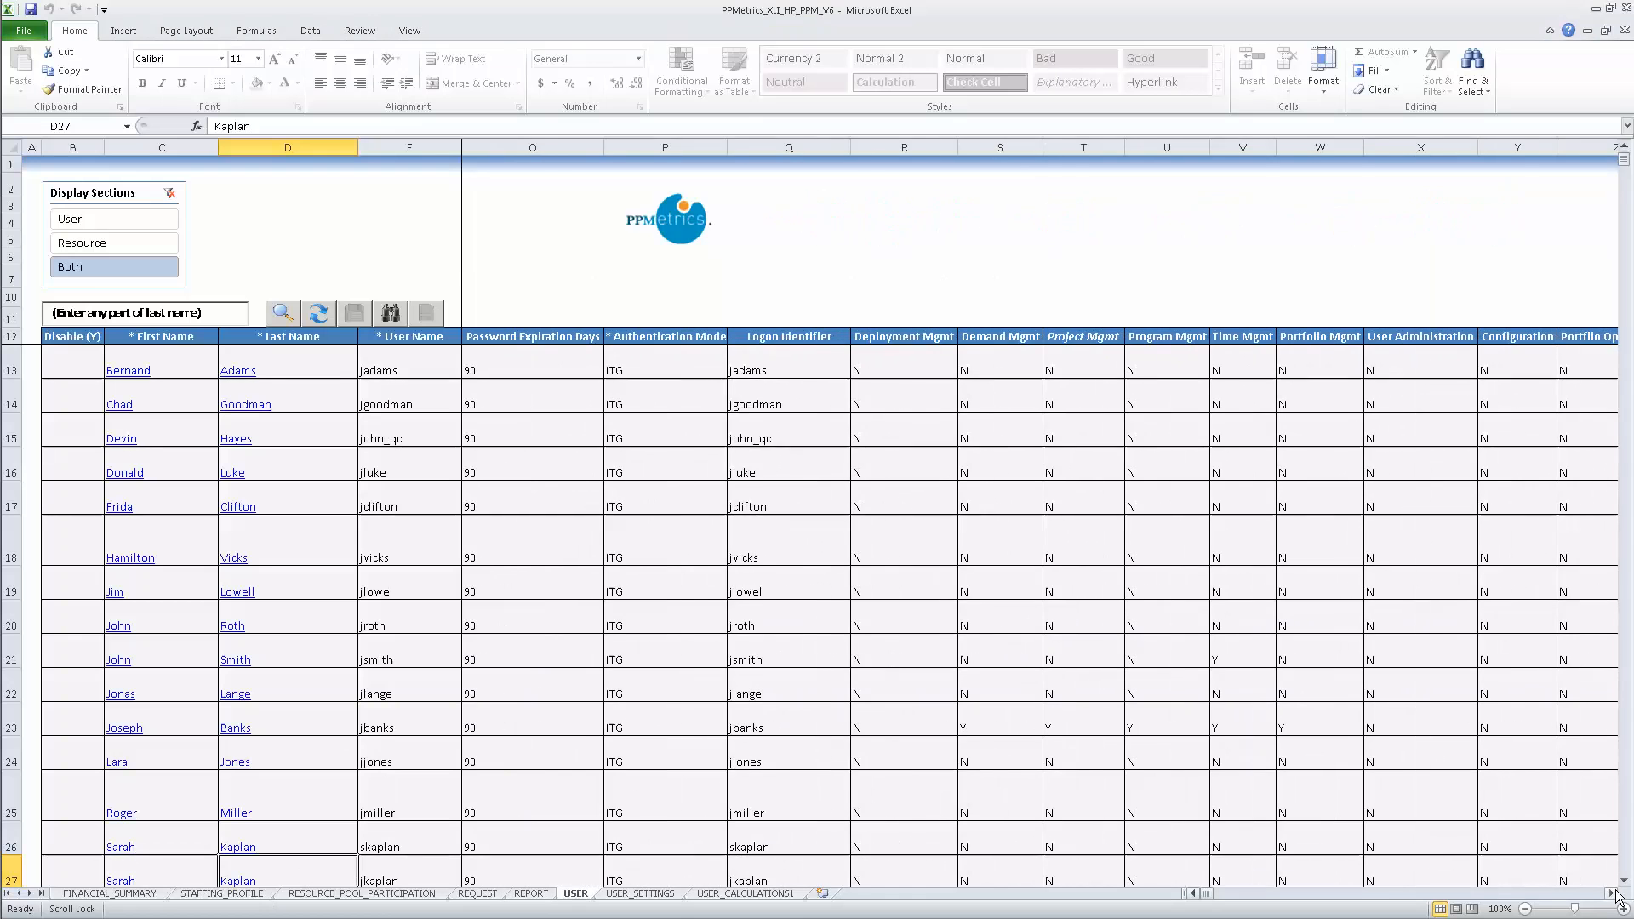
left_click(1613, 893)
left_click(1613, 894)
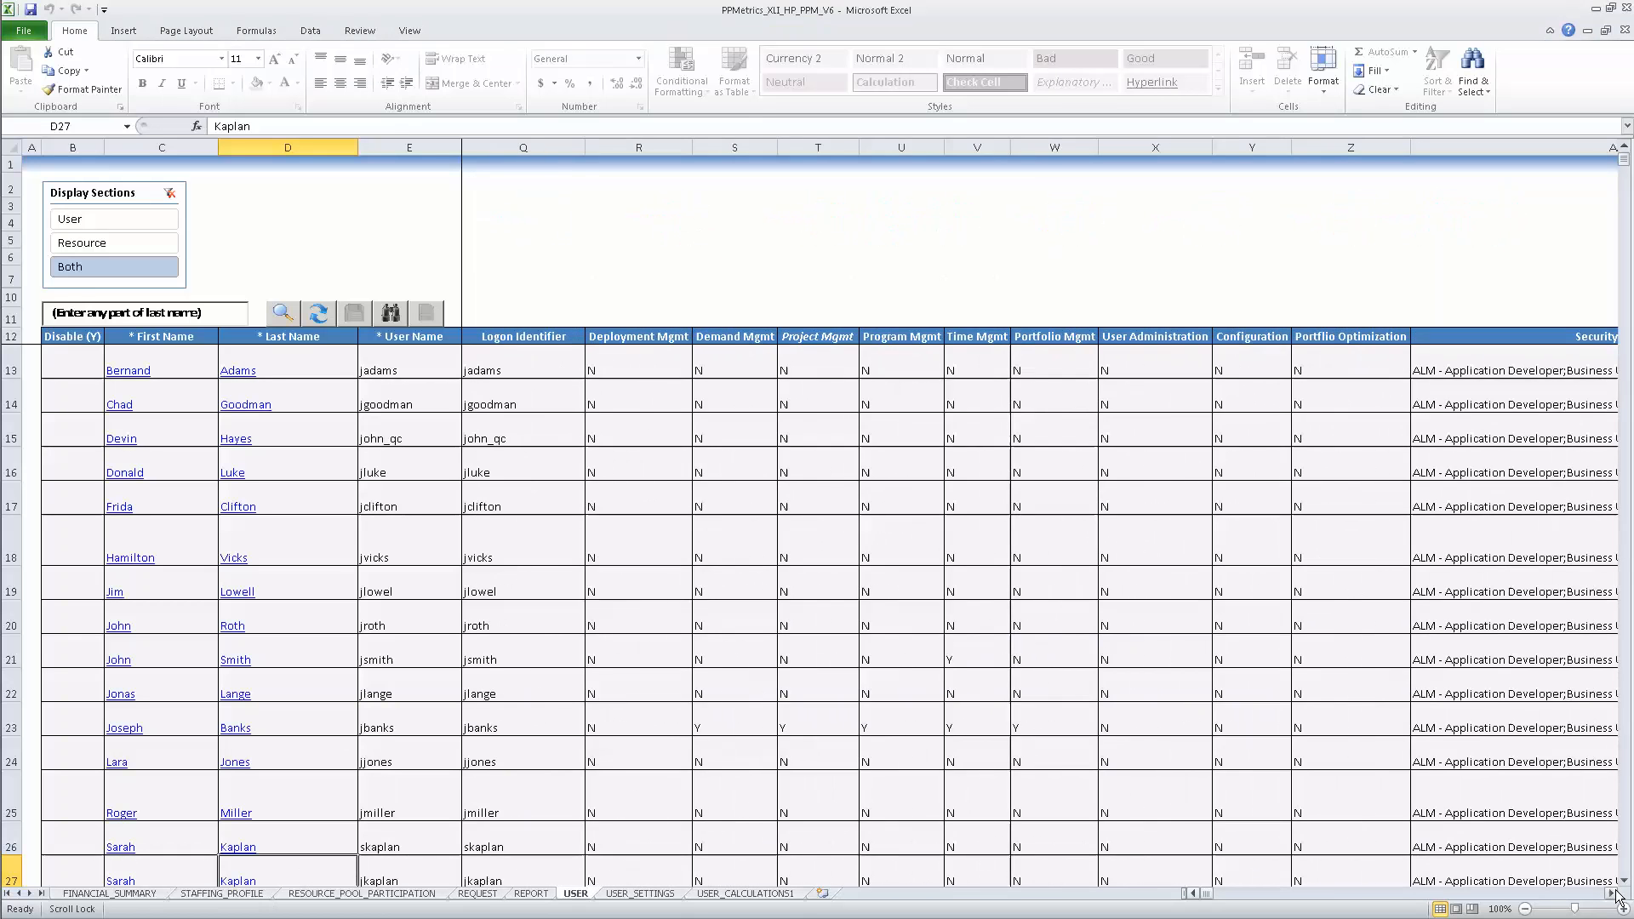
left_click(1613, 894)
left_click(1613, 894)
left_click(1613, 894)
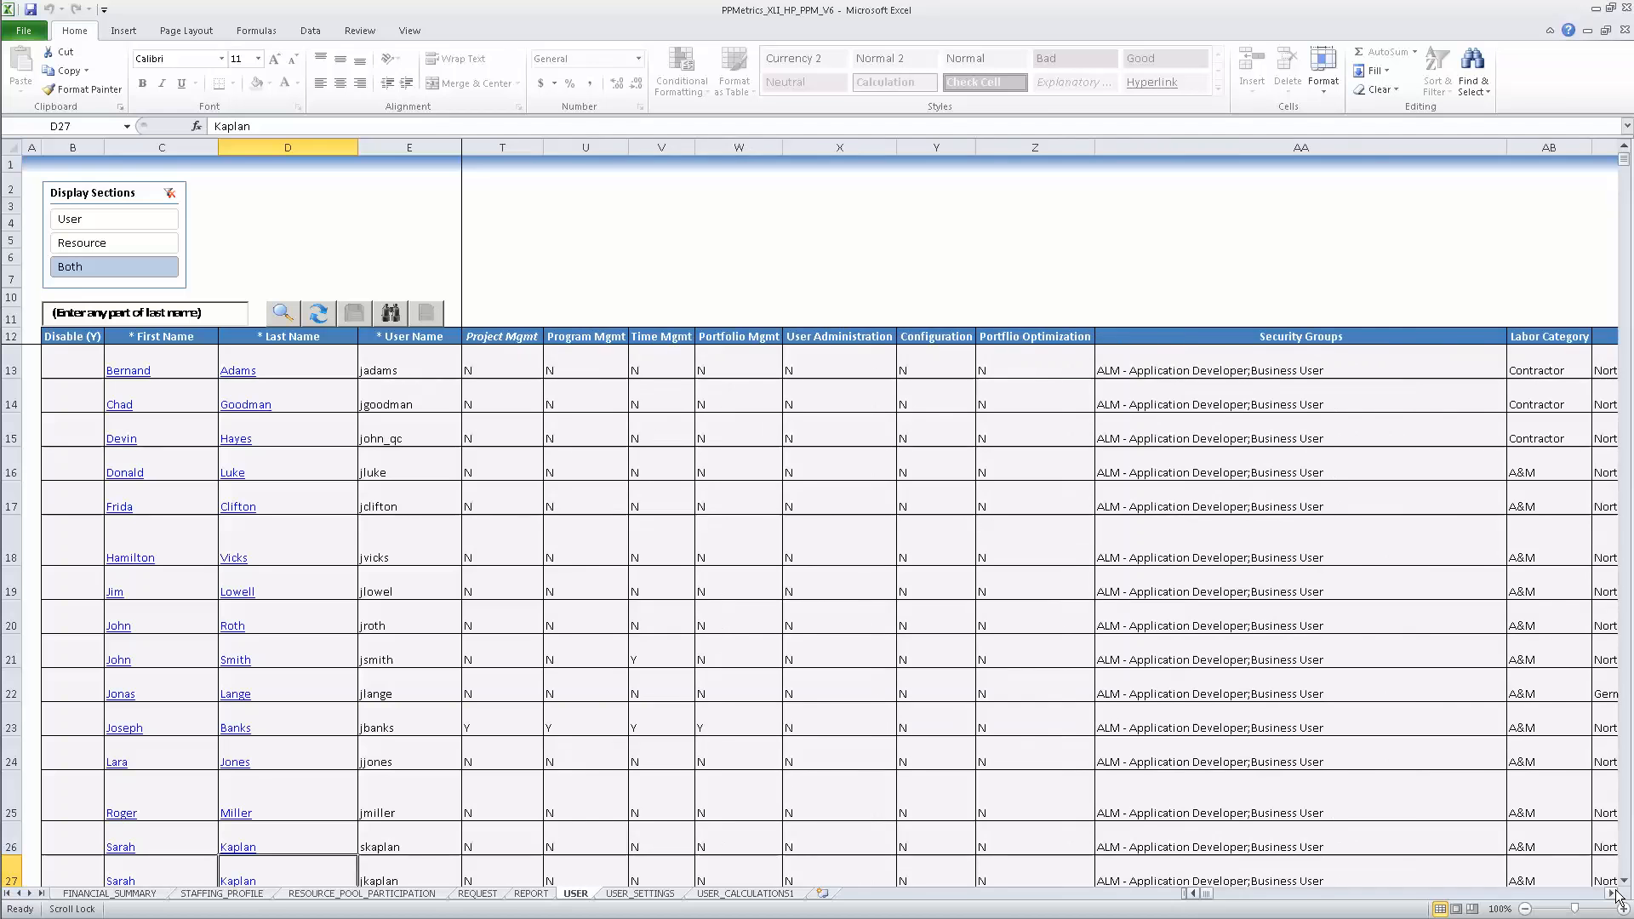
left_click(1613, 894)
left_click(1613, 894)
left_click(1613, 894)
left_click(1613, 894)
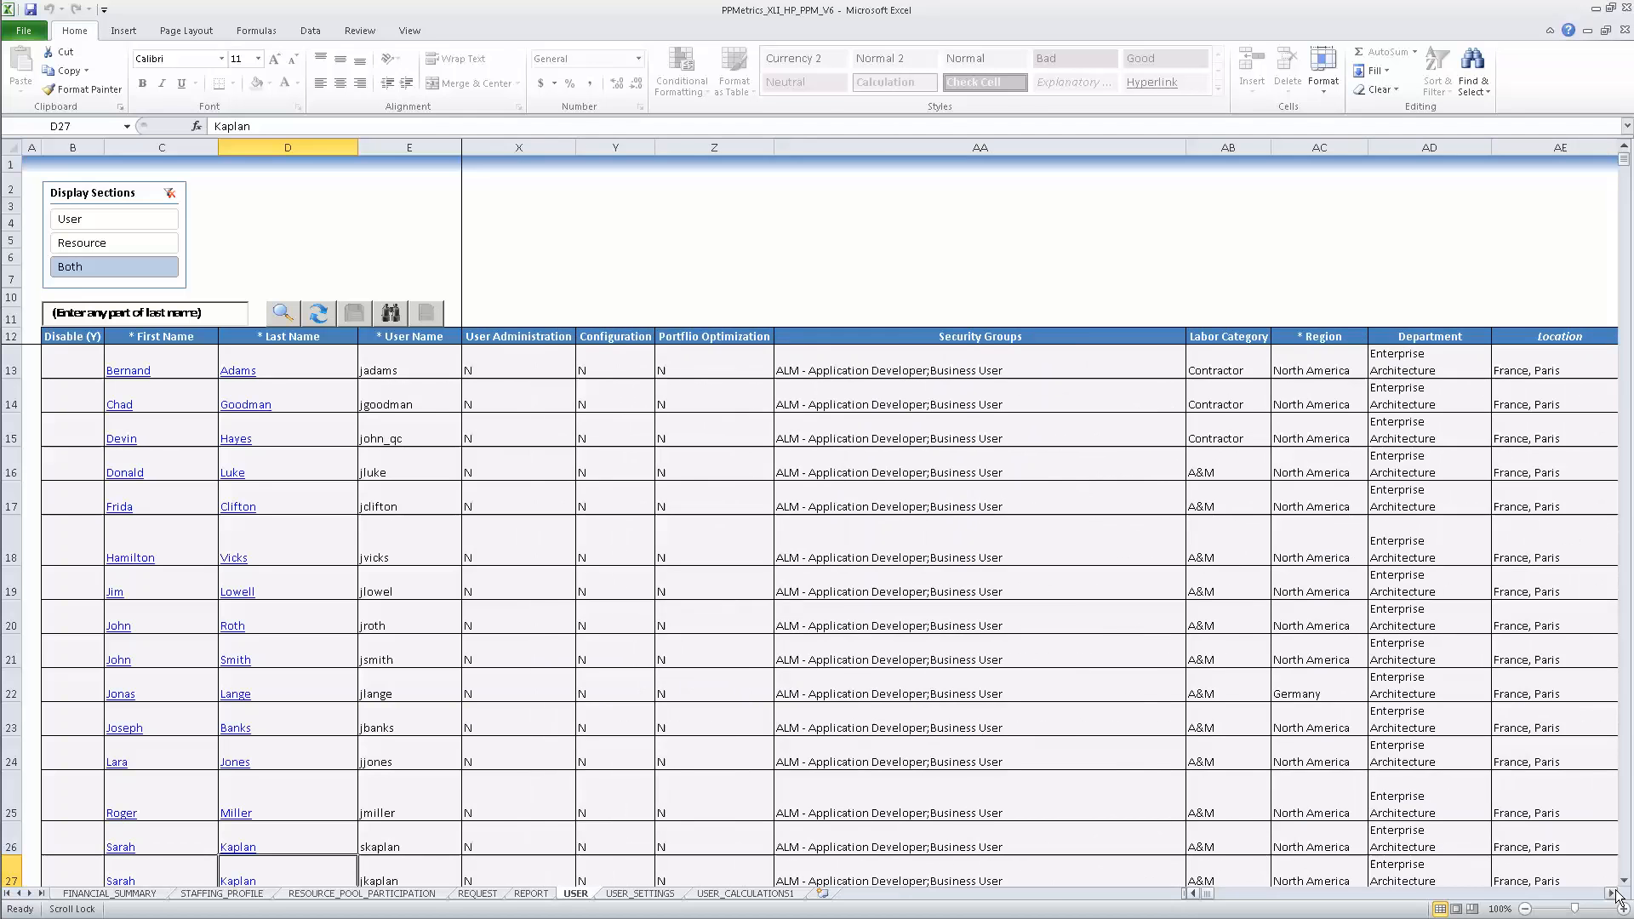
left_click(1613, 894)
left_click(1613, 894)
left_click(1613, 894)
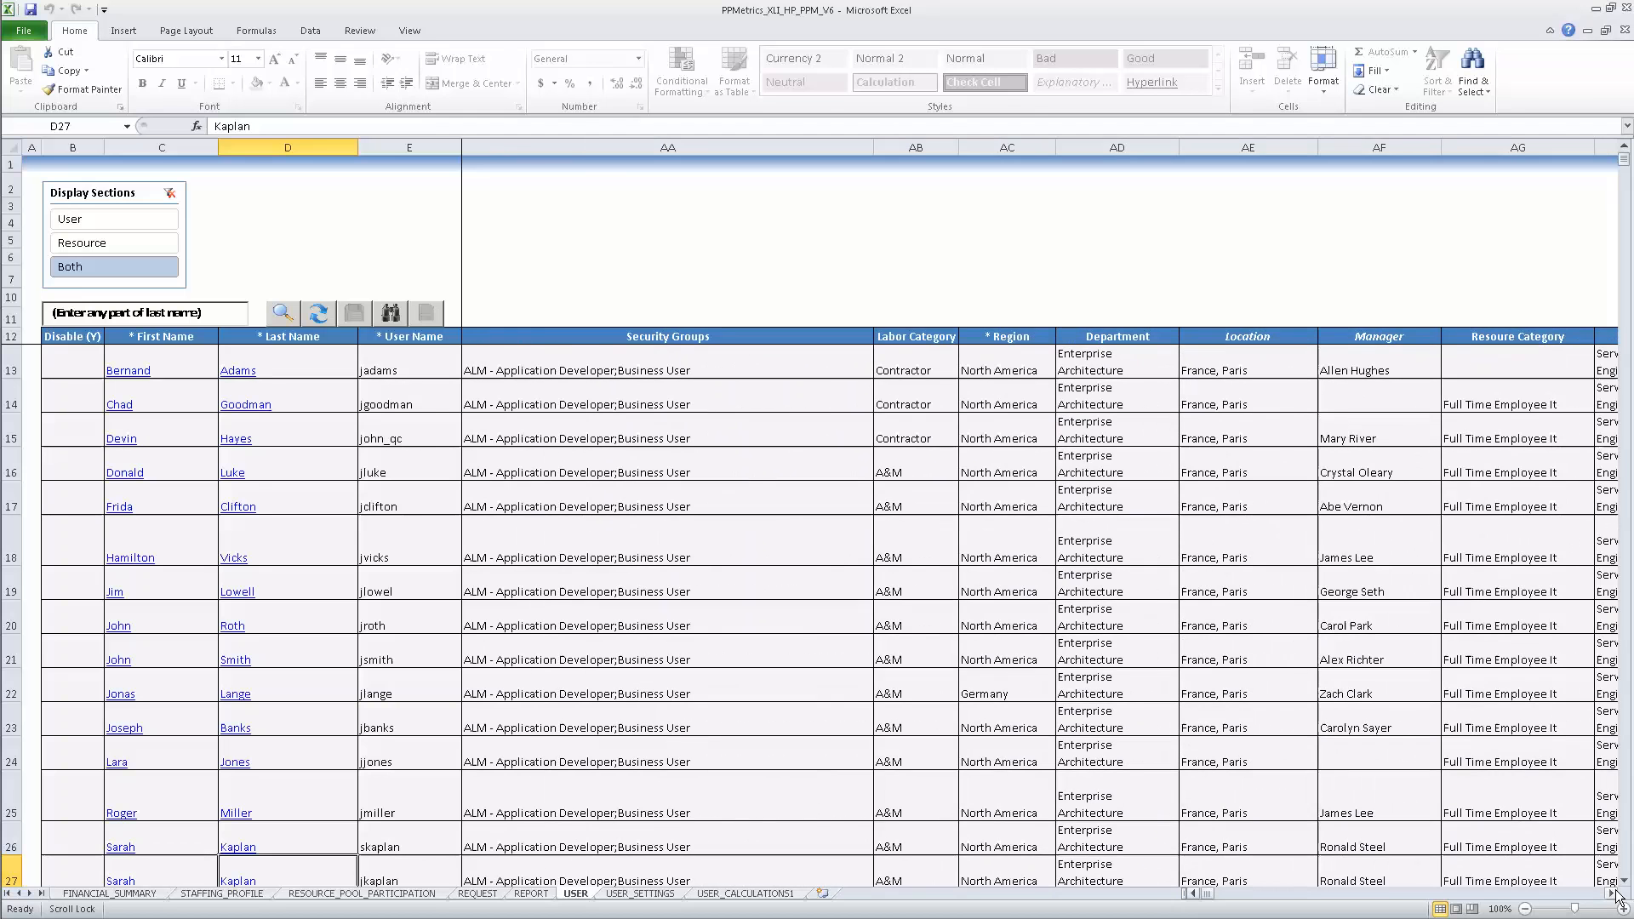
left_click(1613, 893)
left_click(1613, 894)
left_click(1613, 894)
left_click(1613, 893)
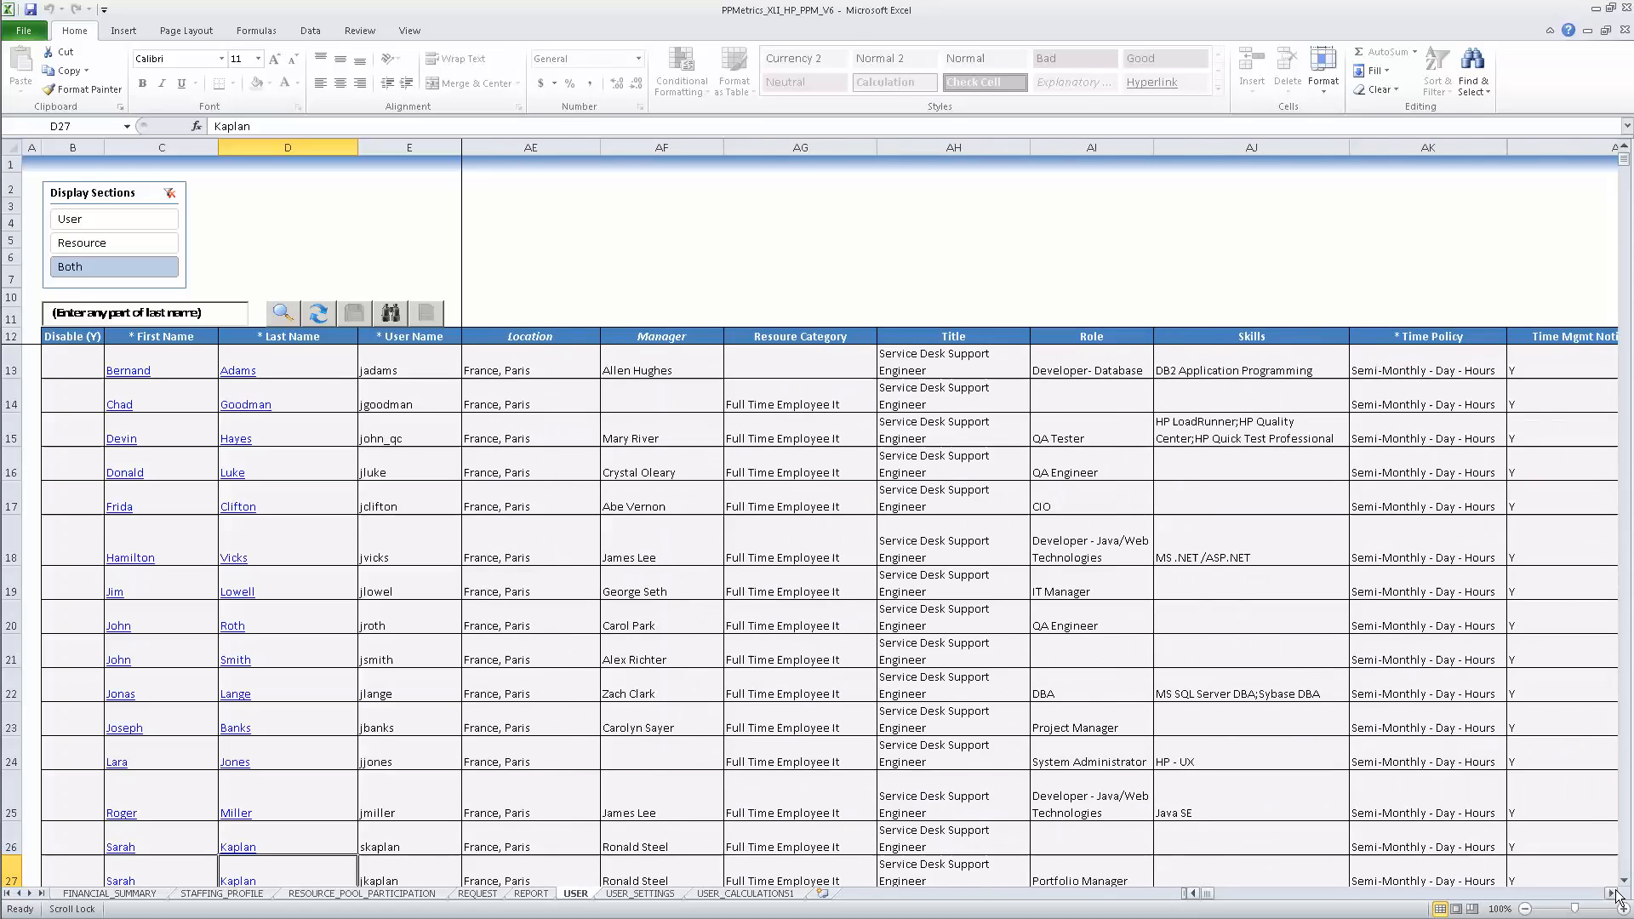
left_click(1613, 894)
left_click(1613, 894)
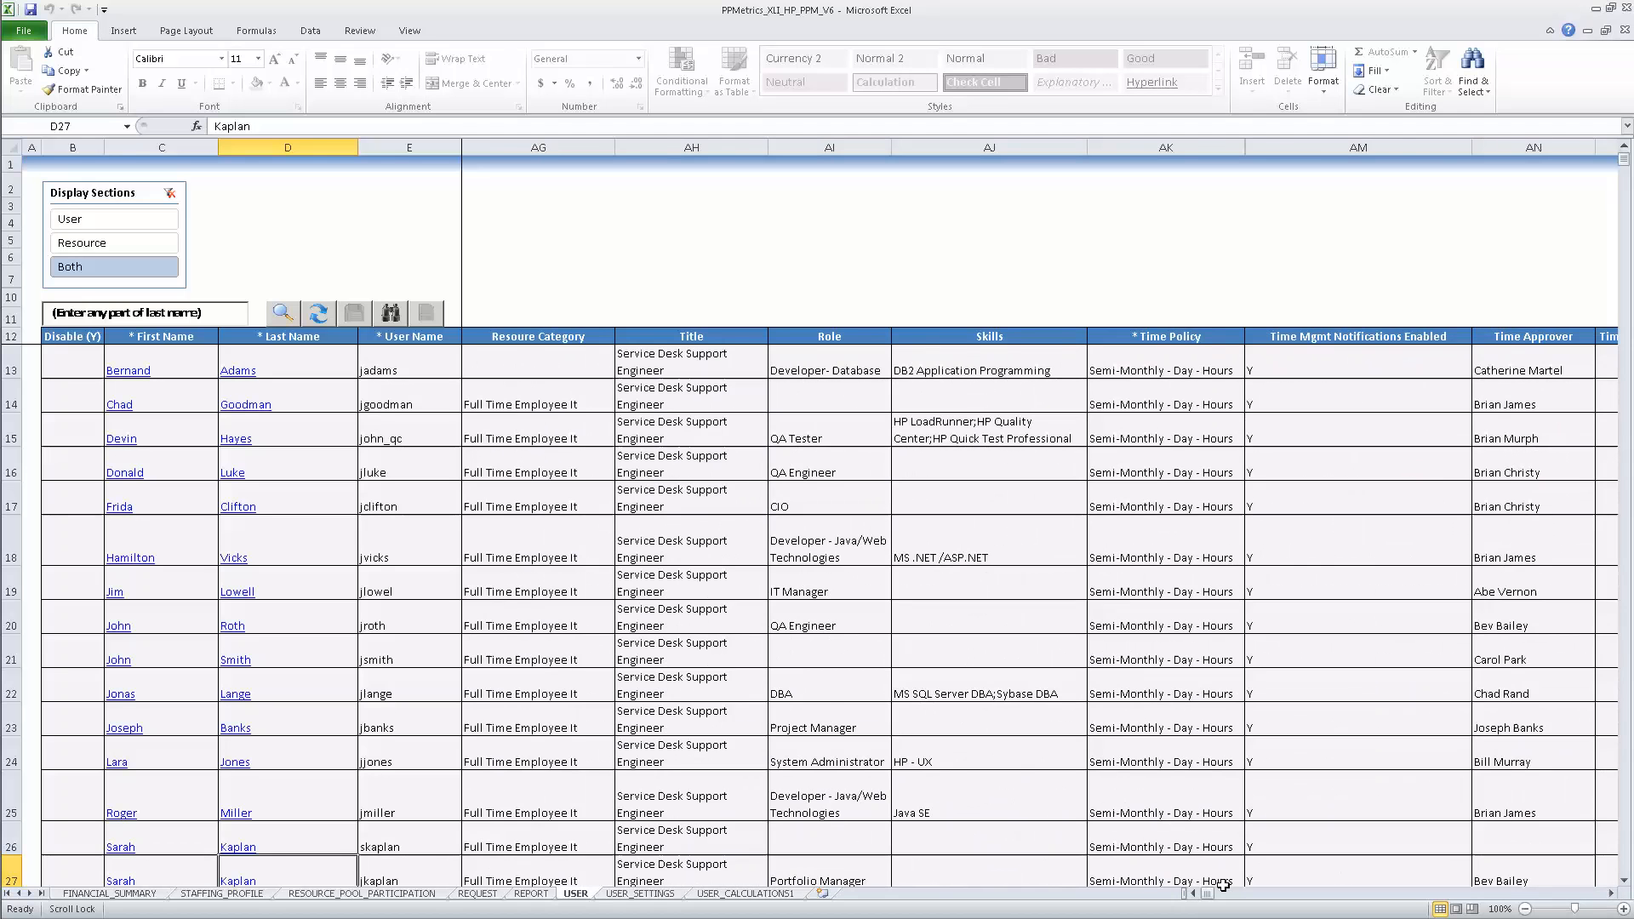
left_click_drag(1207, 893, 1193, 892)
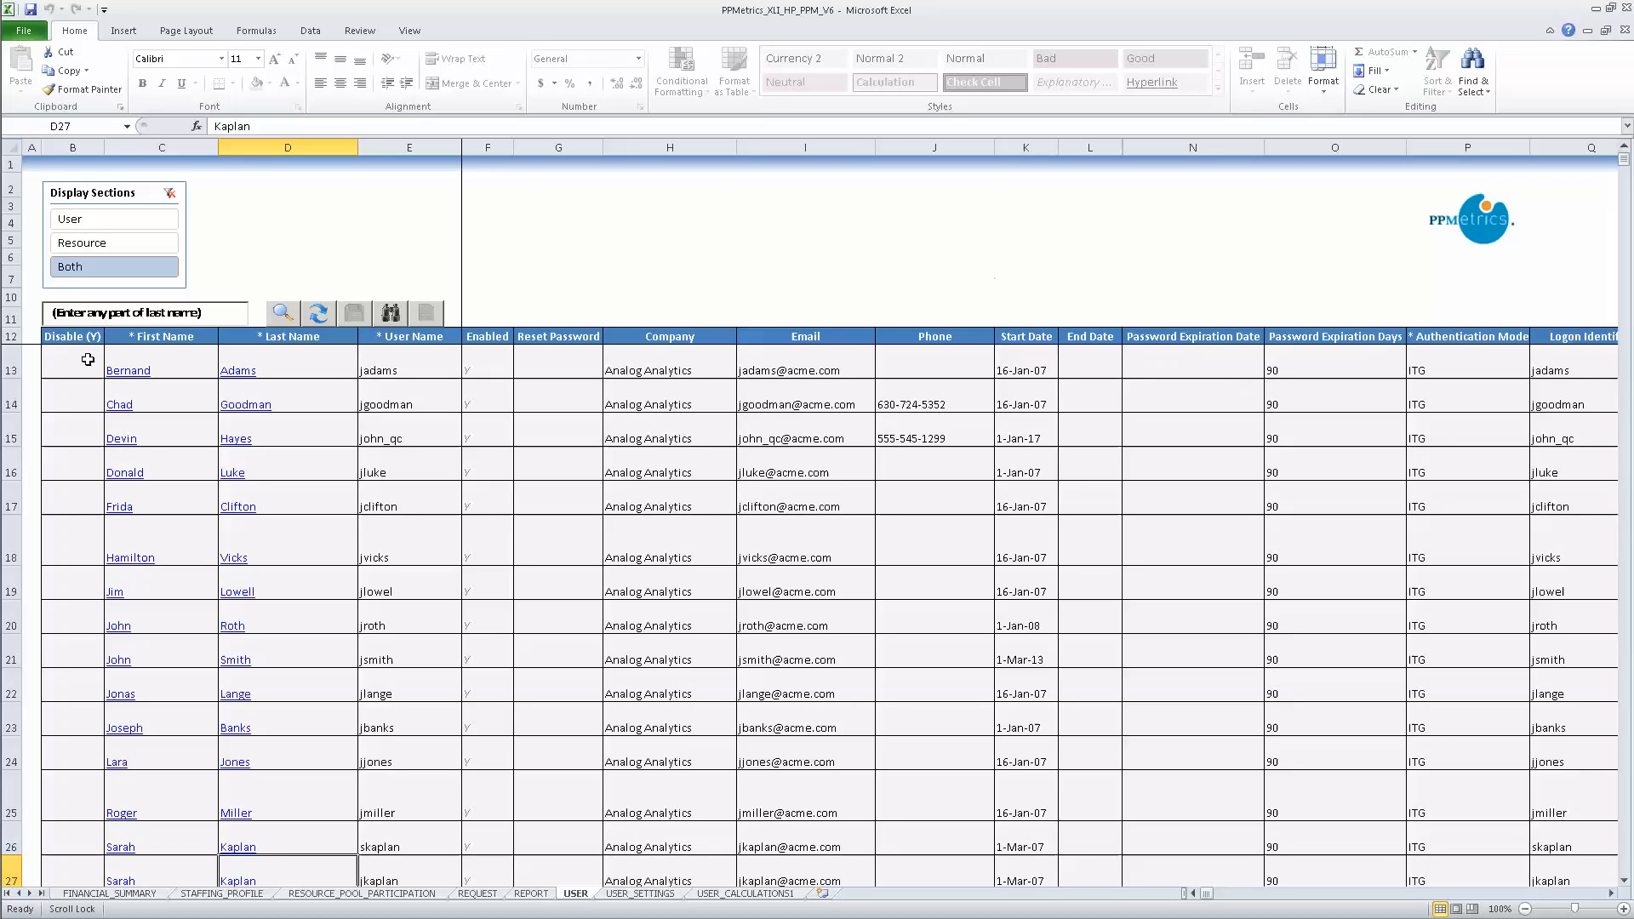
left_click_drag(1606, 903, 1611, 897)
left_click(1611, 894)
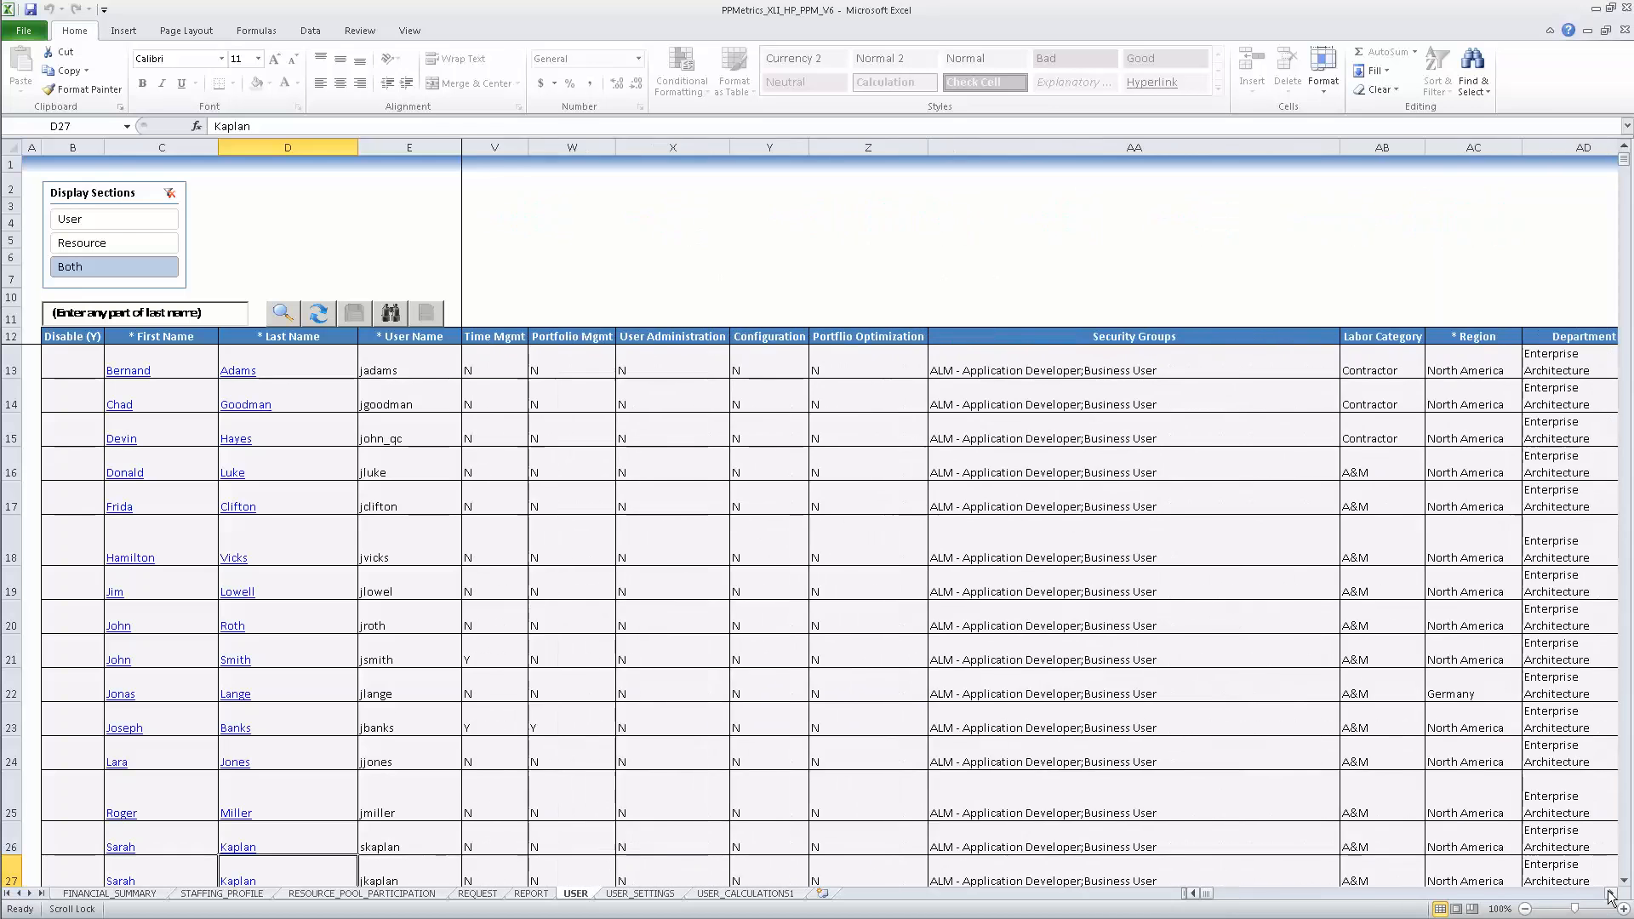
left_click(1612, 894)
left_click(1611, 893)
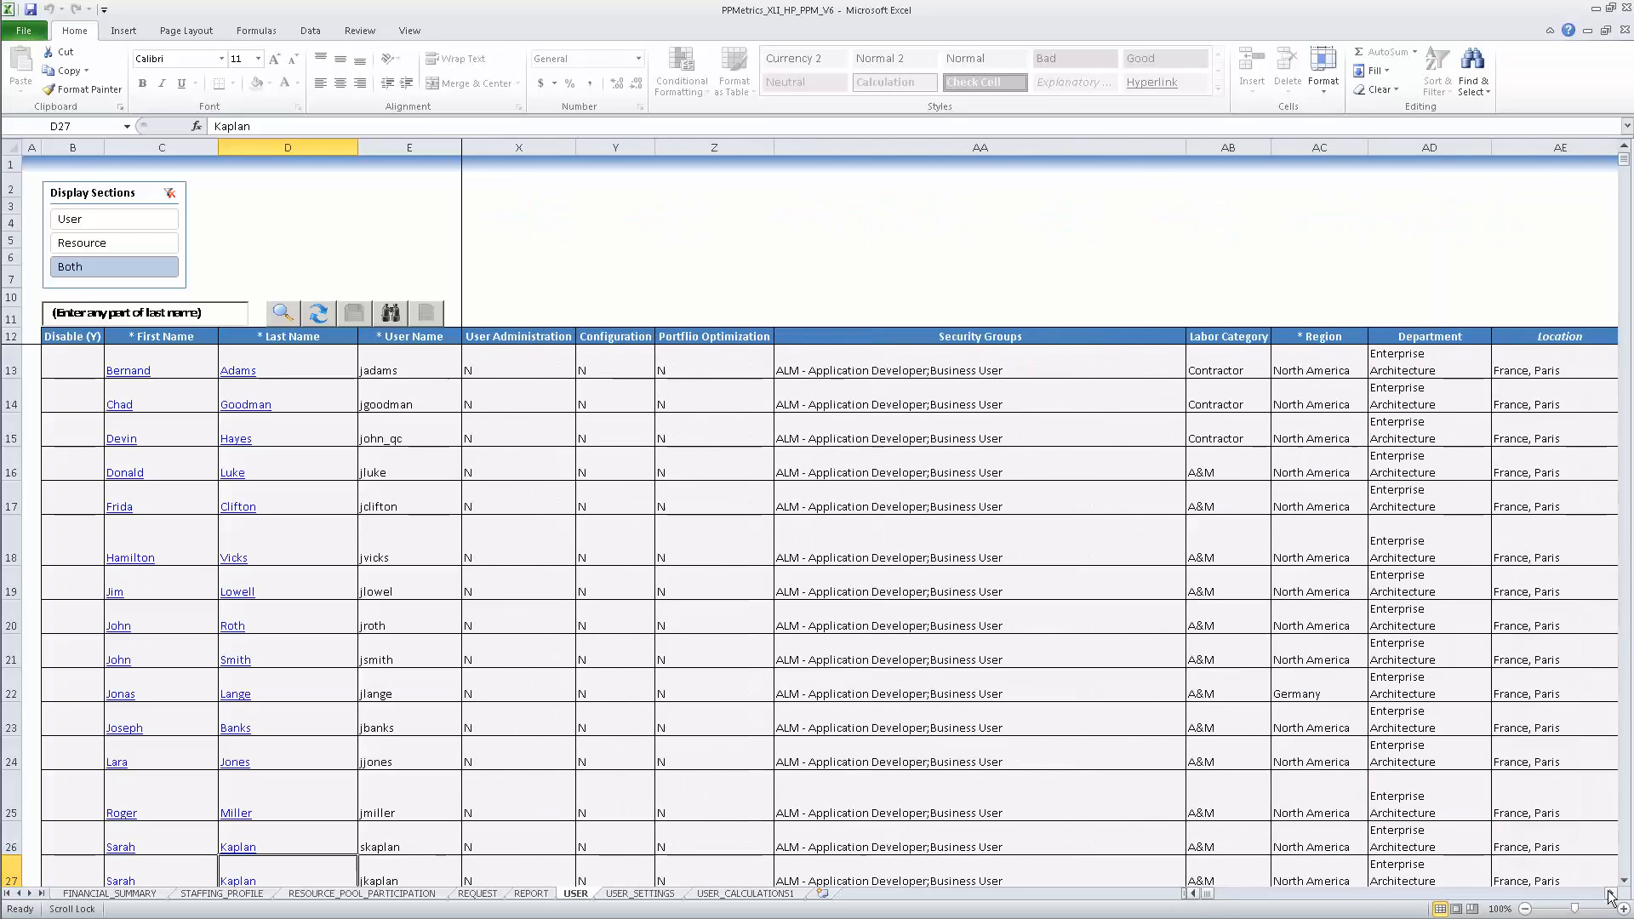
Step: Set AB13's Labor Category to Consultant and fill it down through AB27
left_click(1244, 365)
left_click(1278, 373)
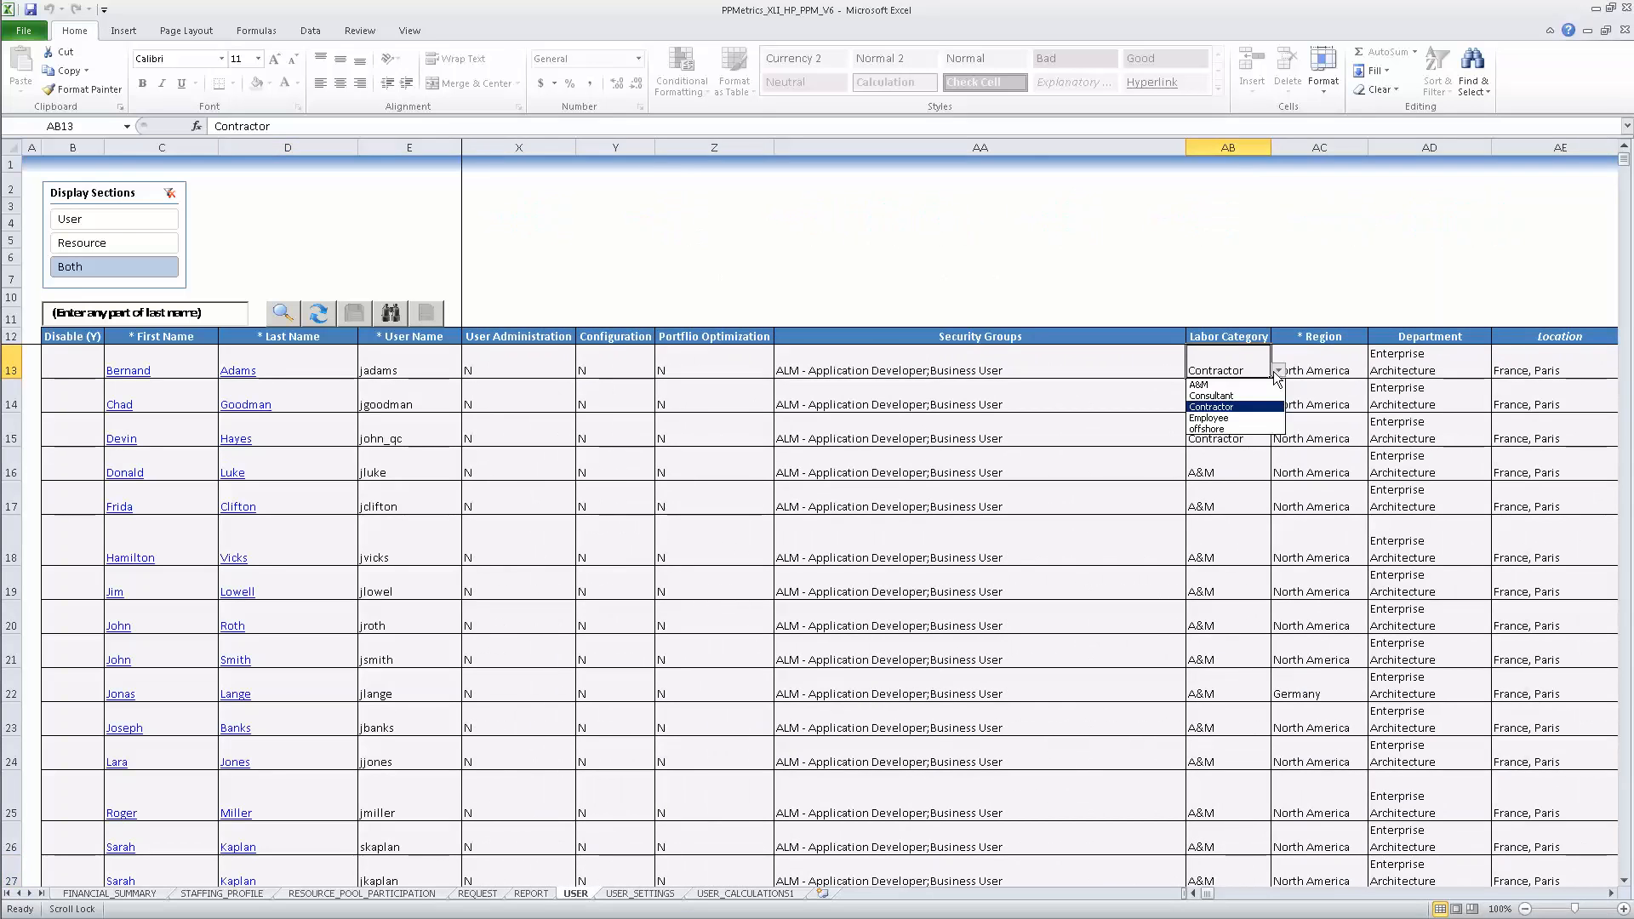
key("Up")
key("Return")
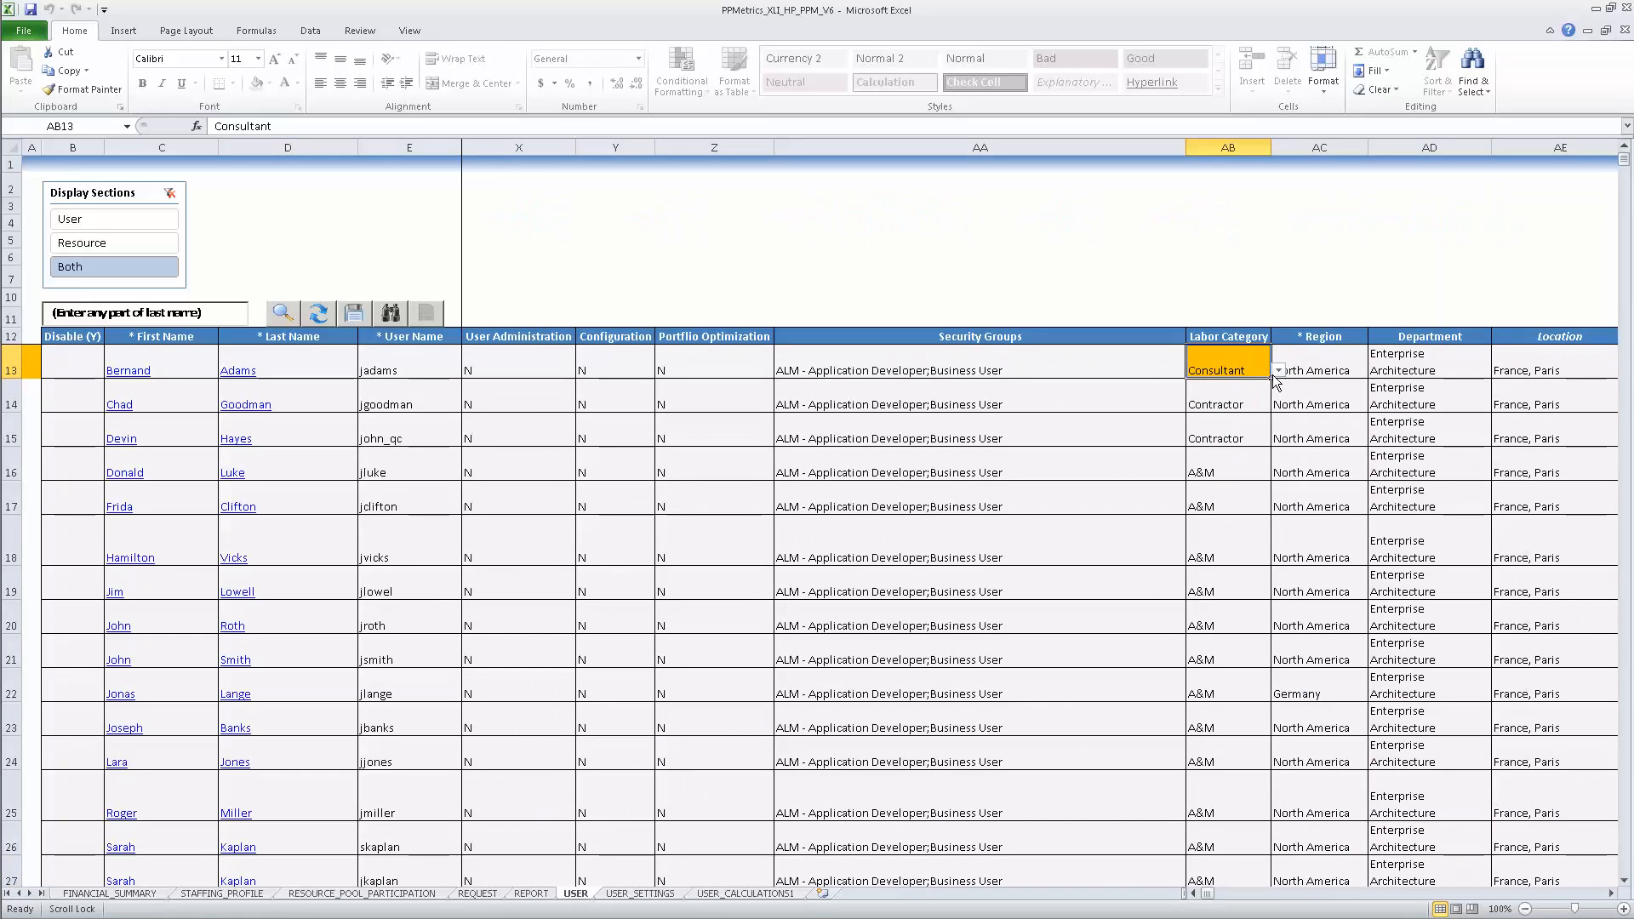
left_click_drag(1271, 378, 1251, 792)
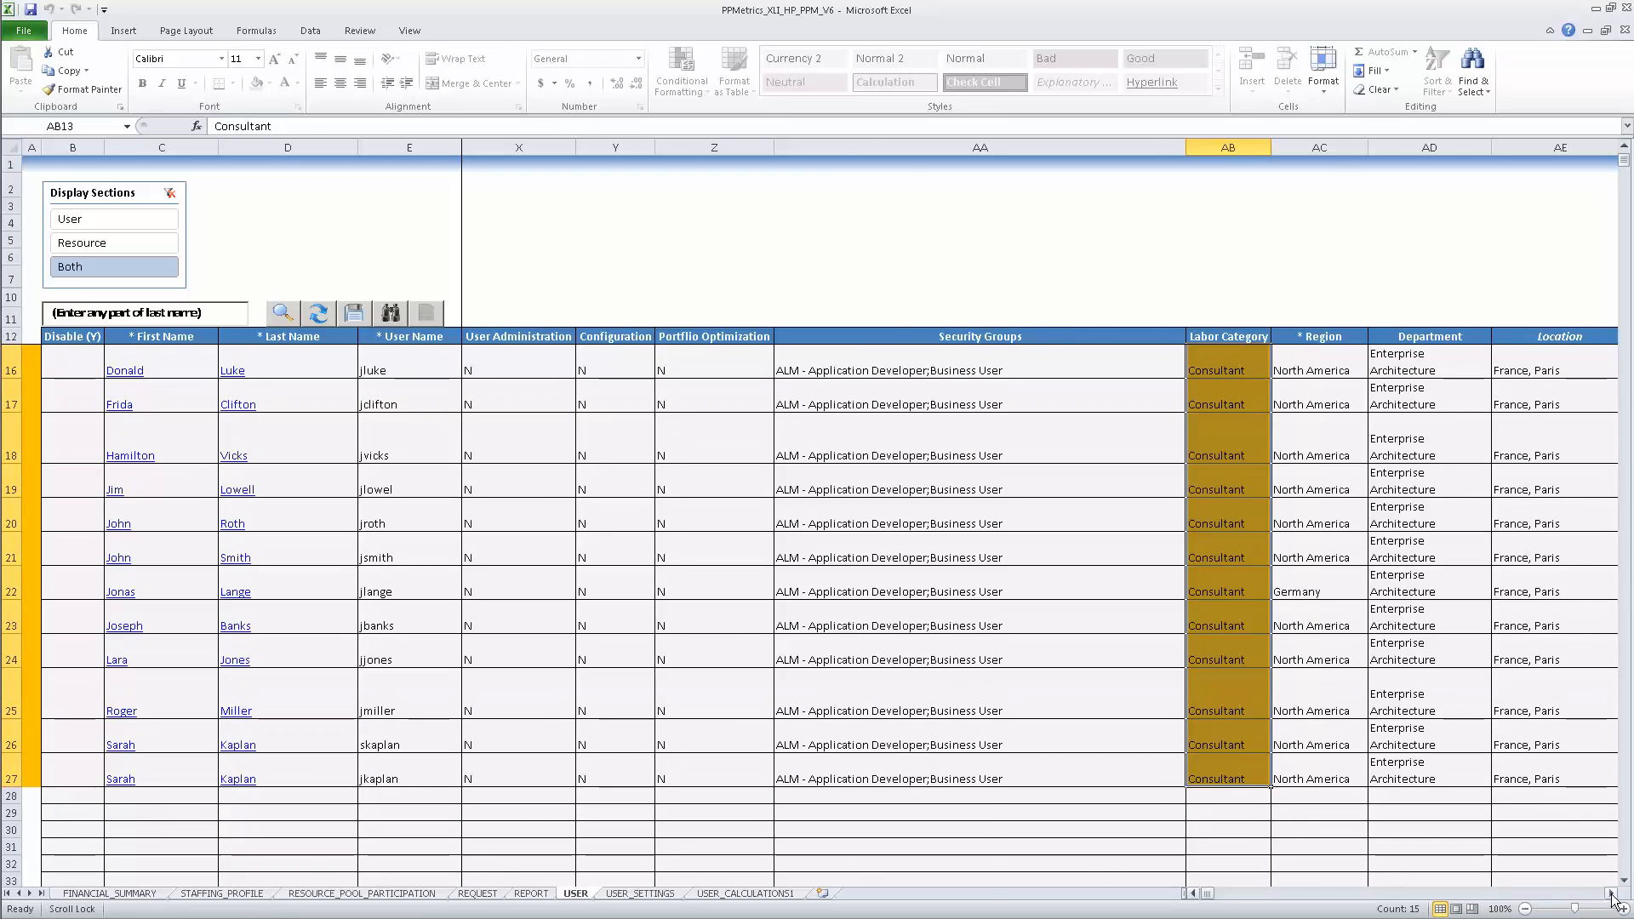
Step: Scroll right to the Department column and select the Department cell AD16
left_click(1612, 893)
left_click(1612, 893)
left_click(1612, 893)
left_click(1612, 894)
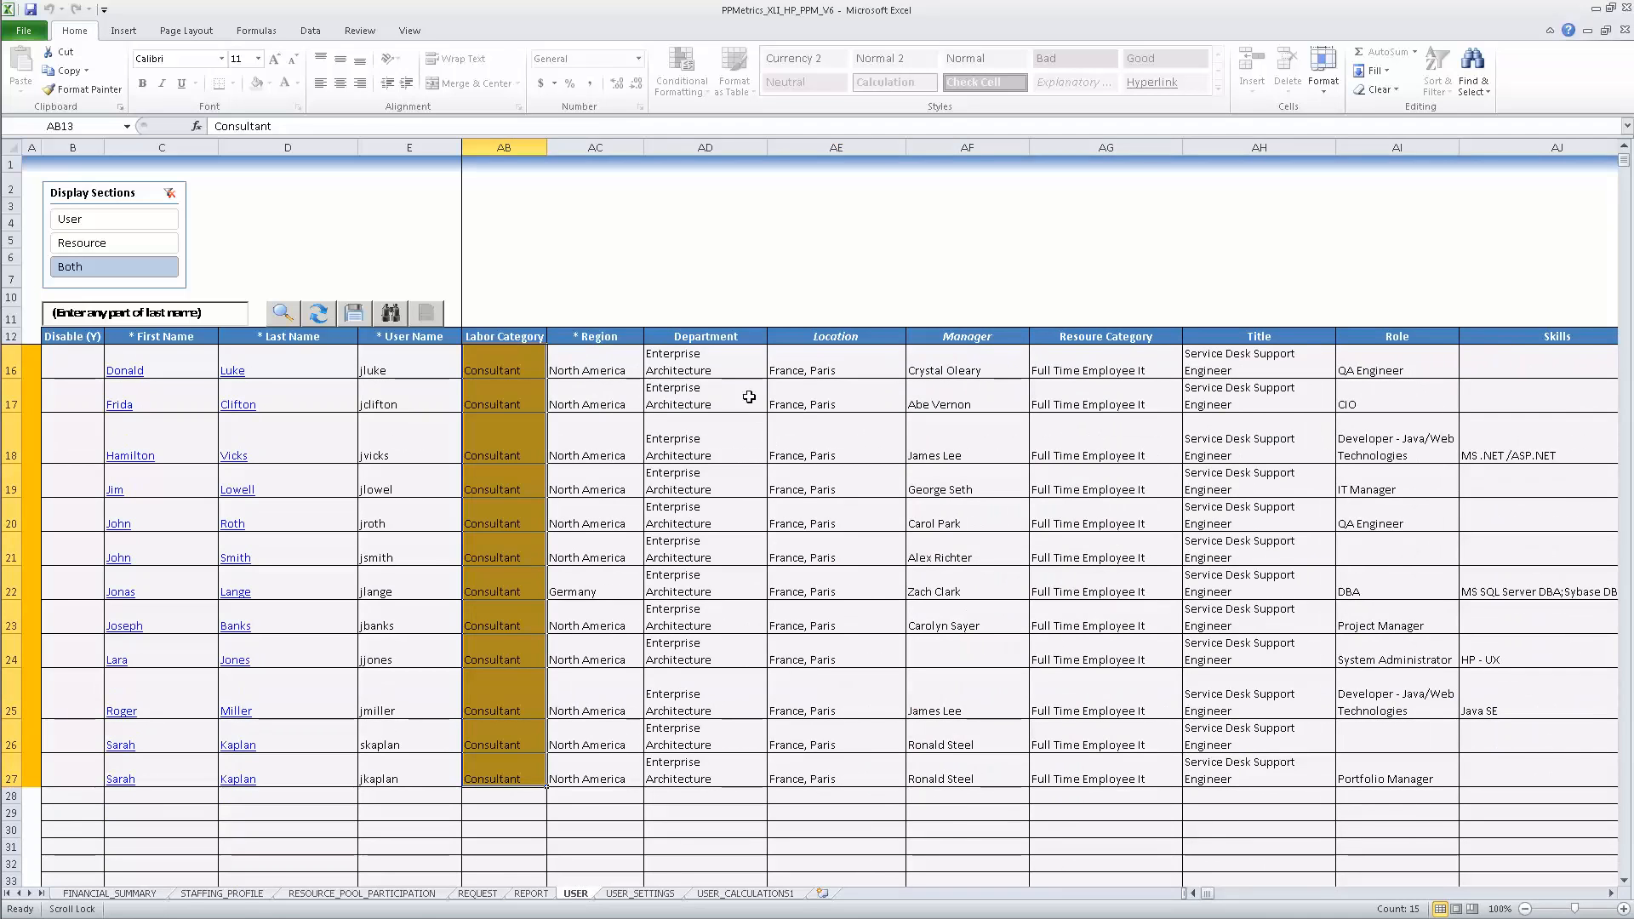
left_click(737, 369)
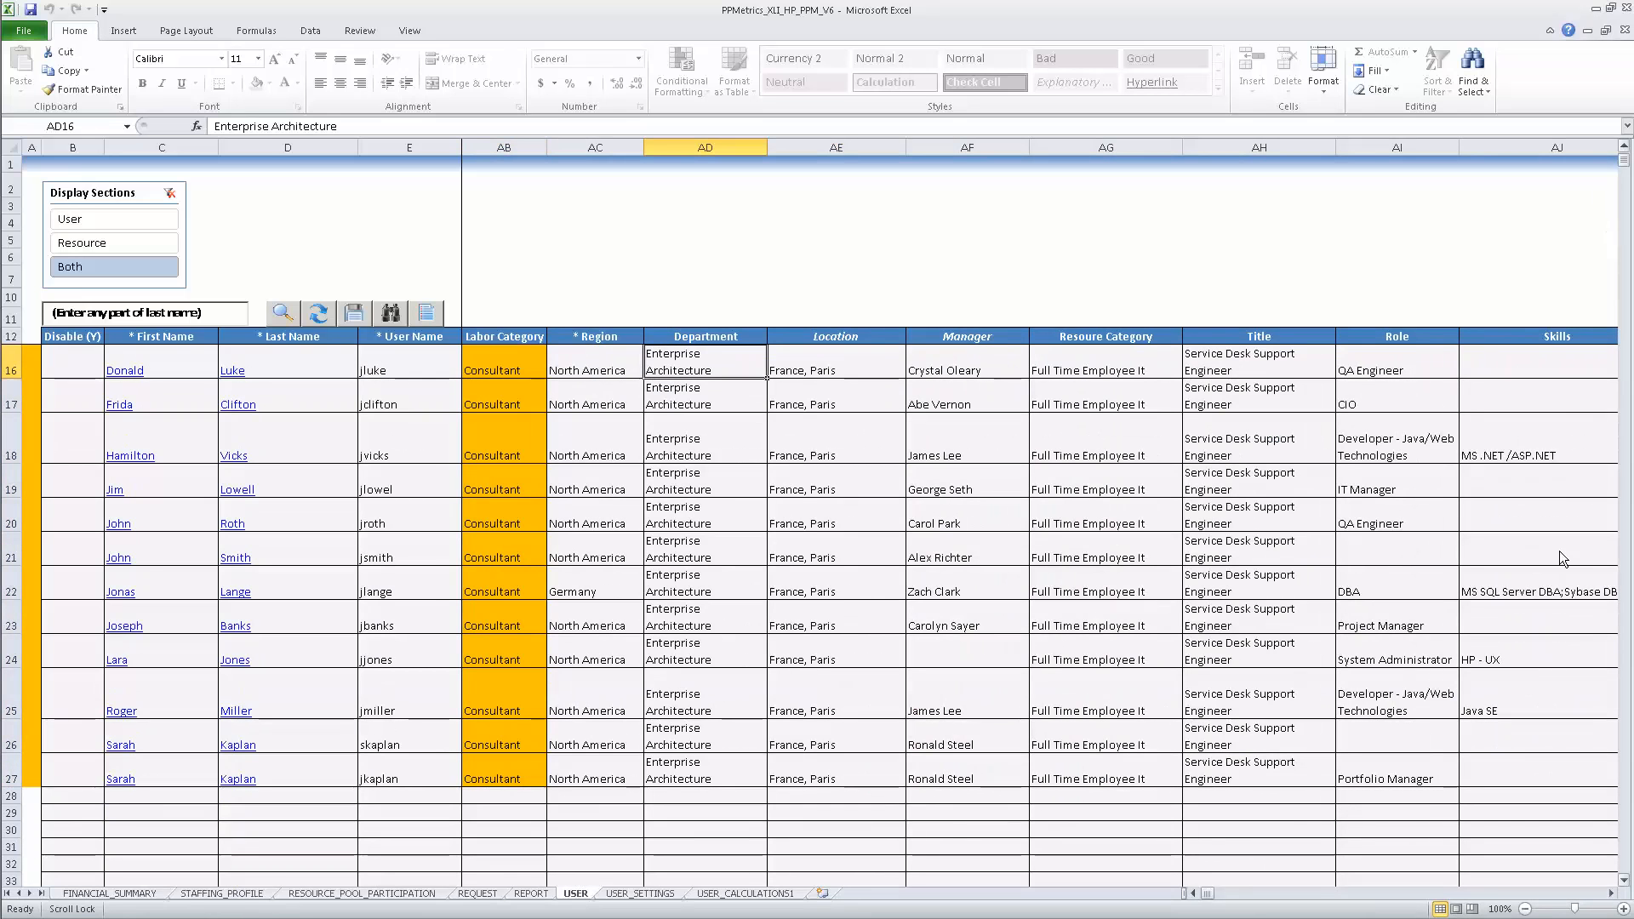
scroll(804, 548, "up", 1)
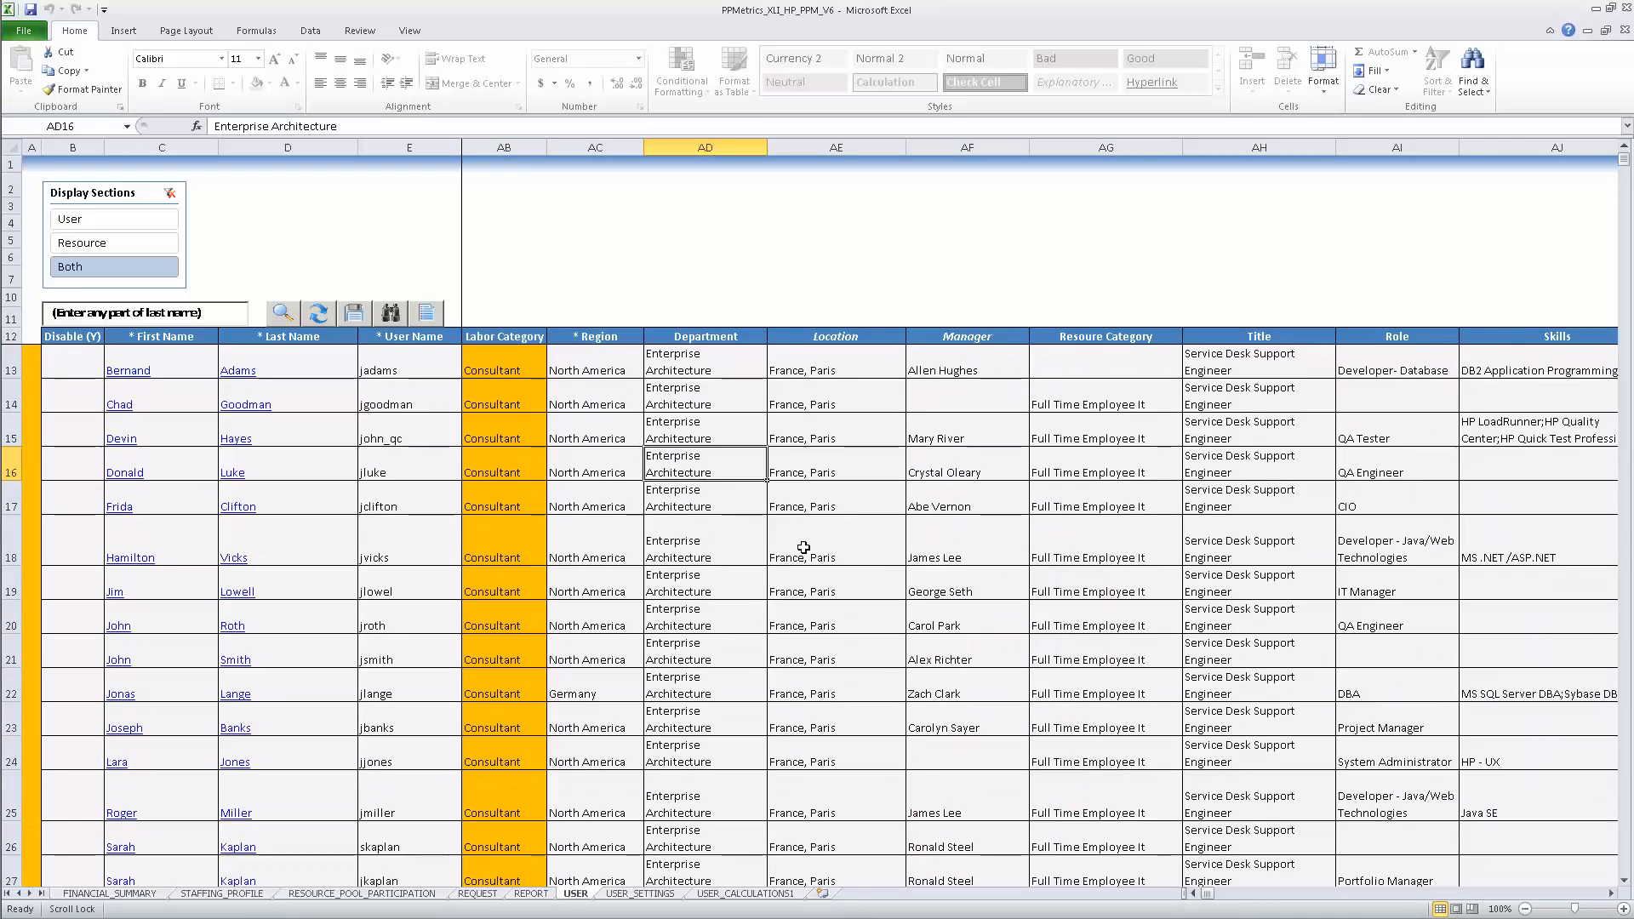
Step: Use Replace Values on AD13 to change Enterprise Architecture to Application Service in every row
left_click(715, 366)
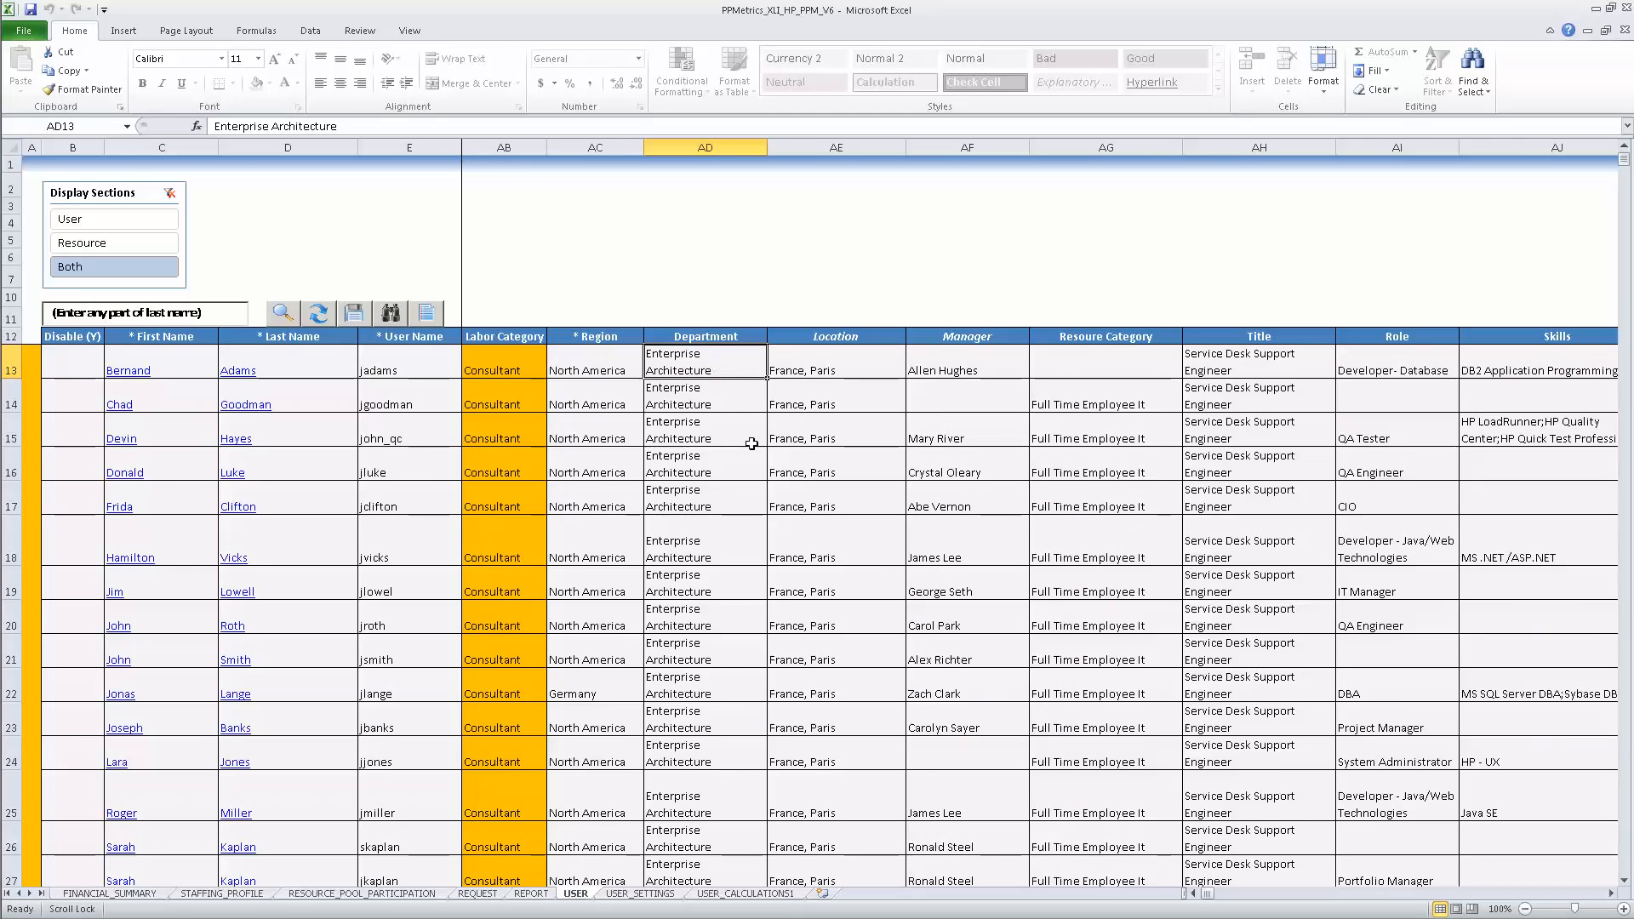
left_click(379, 315)
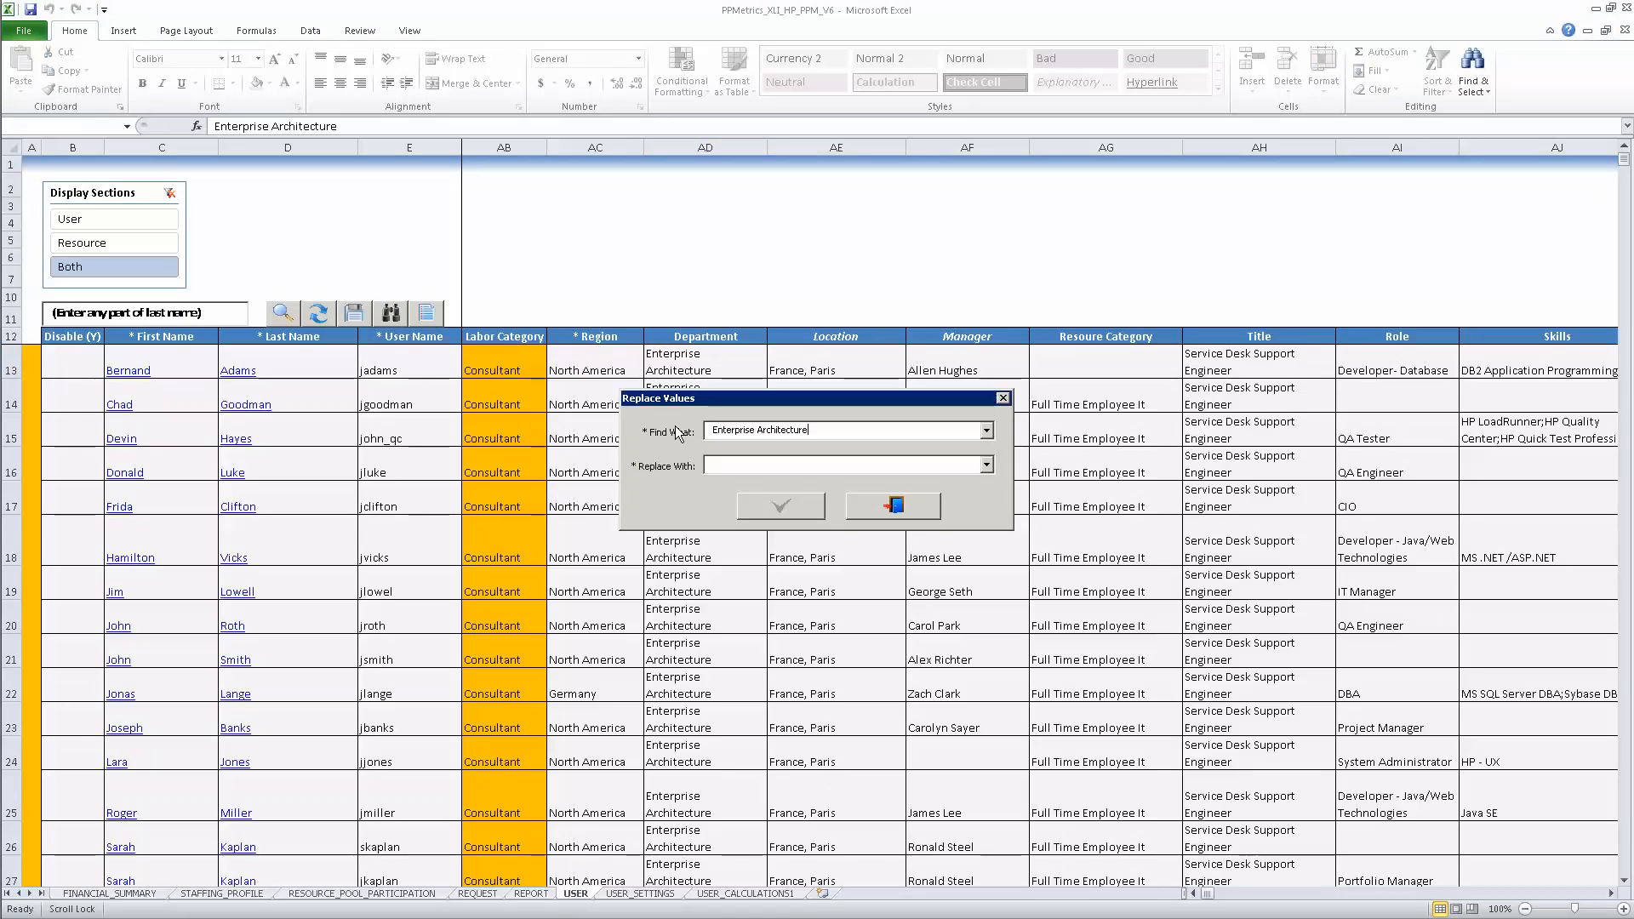
left_click(986, 466)
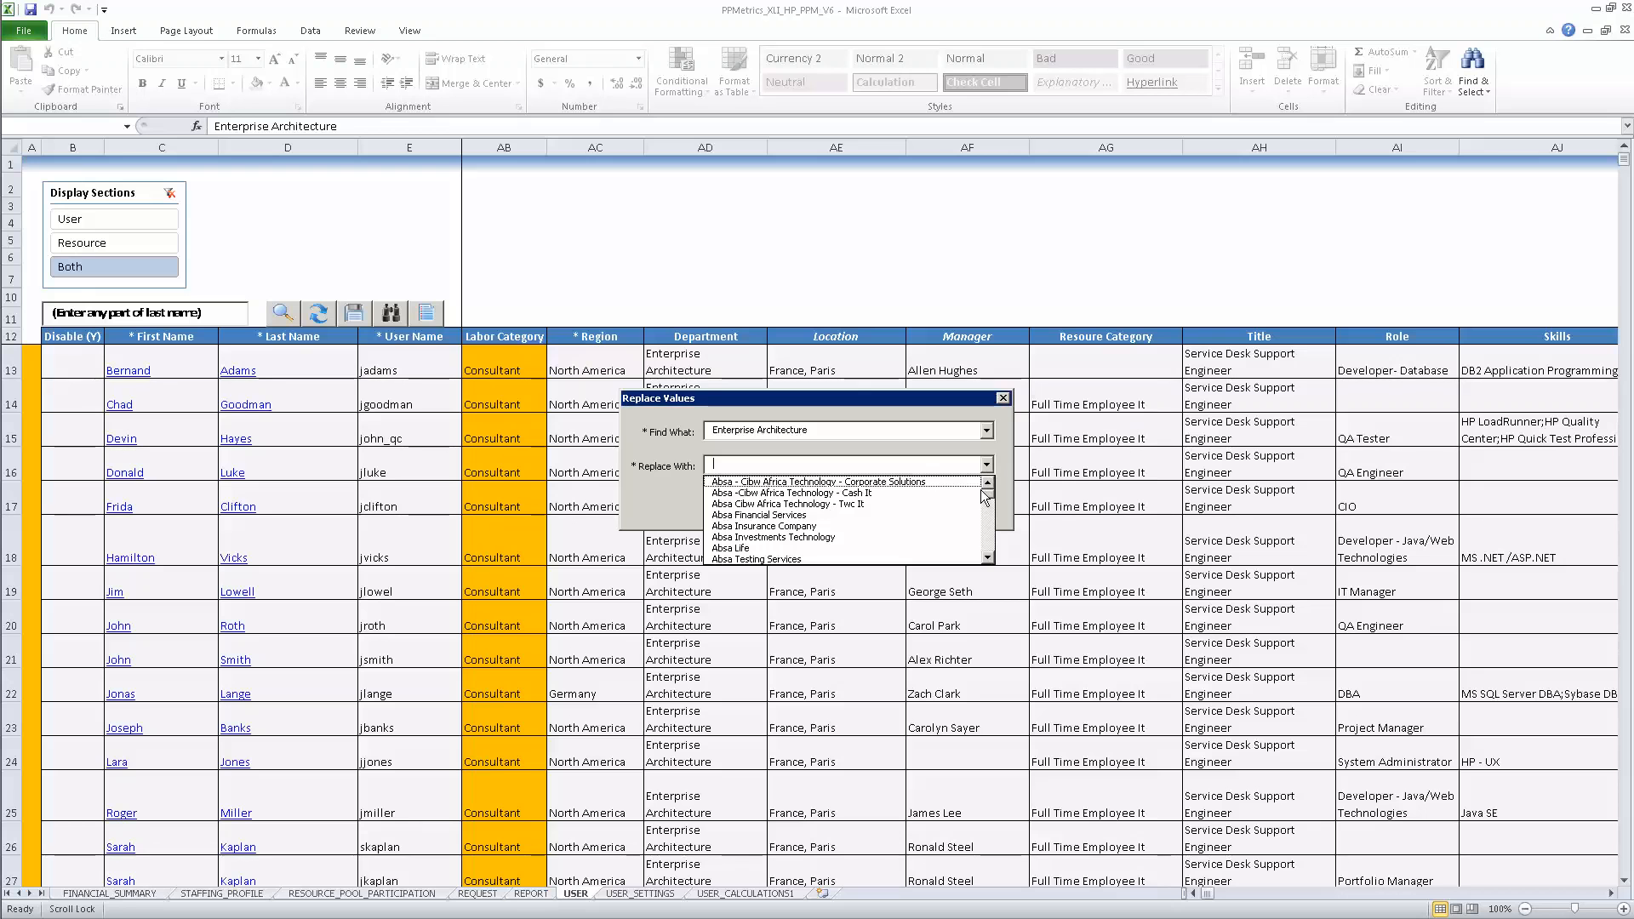
left_click_drag(984, 493, 990, 523)
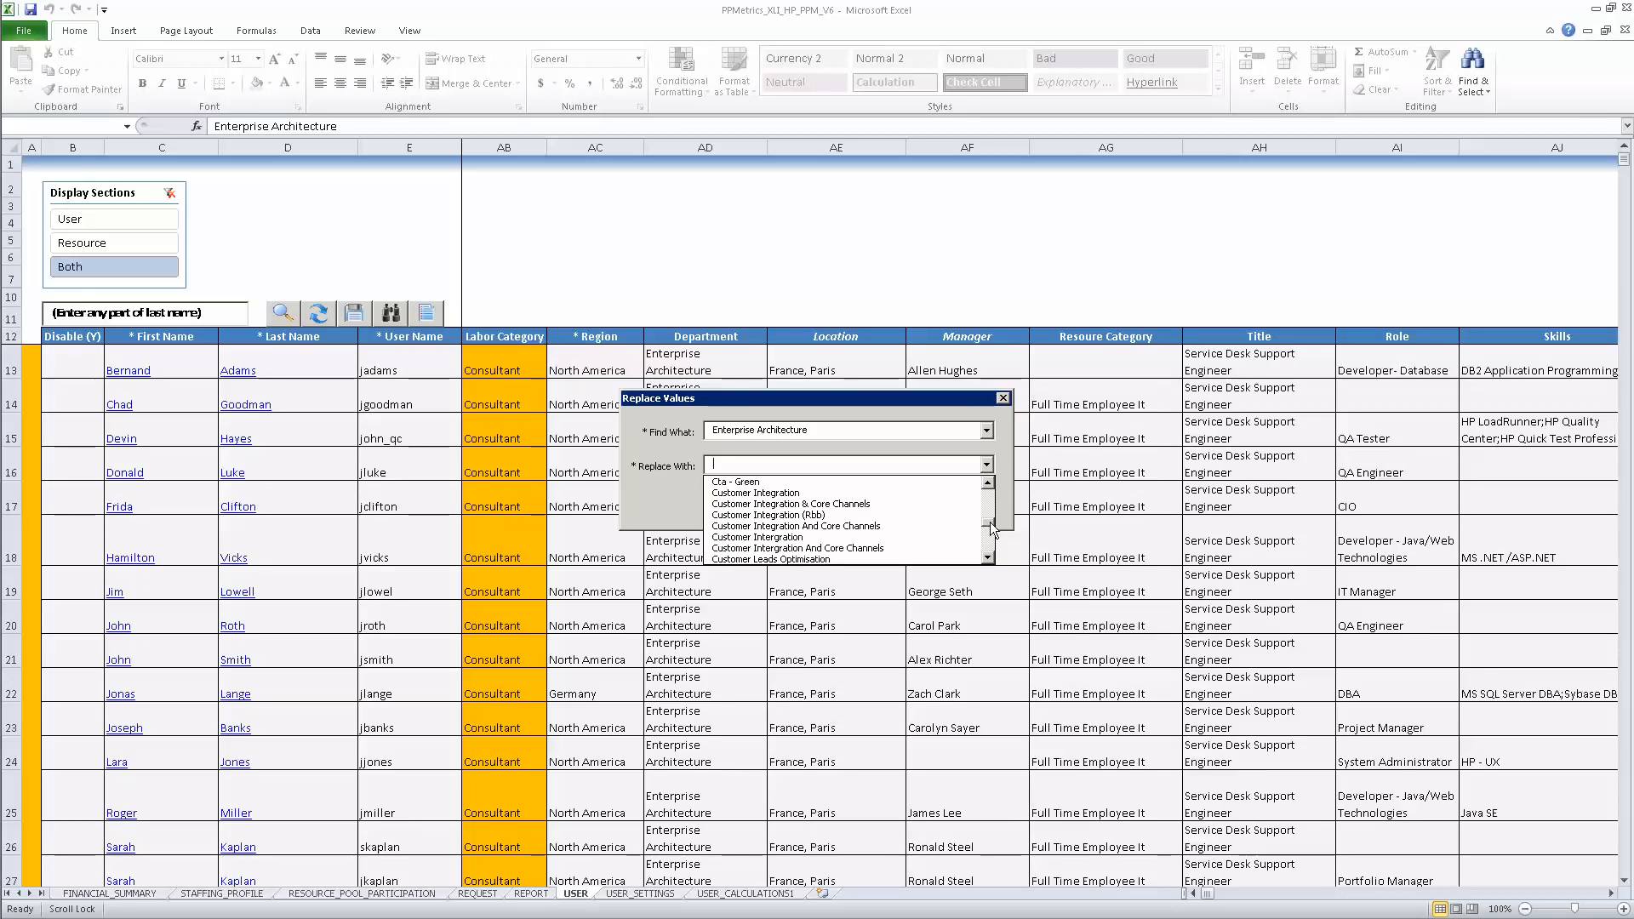
left_click_drag(990, 523, 987, 487)
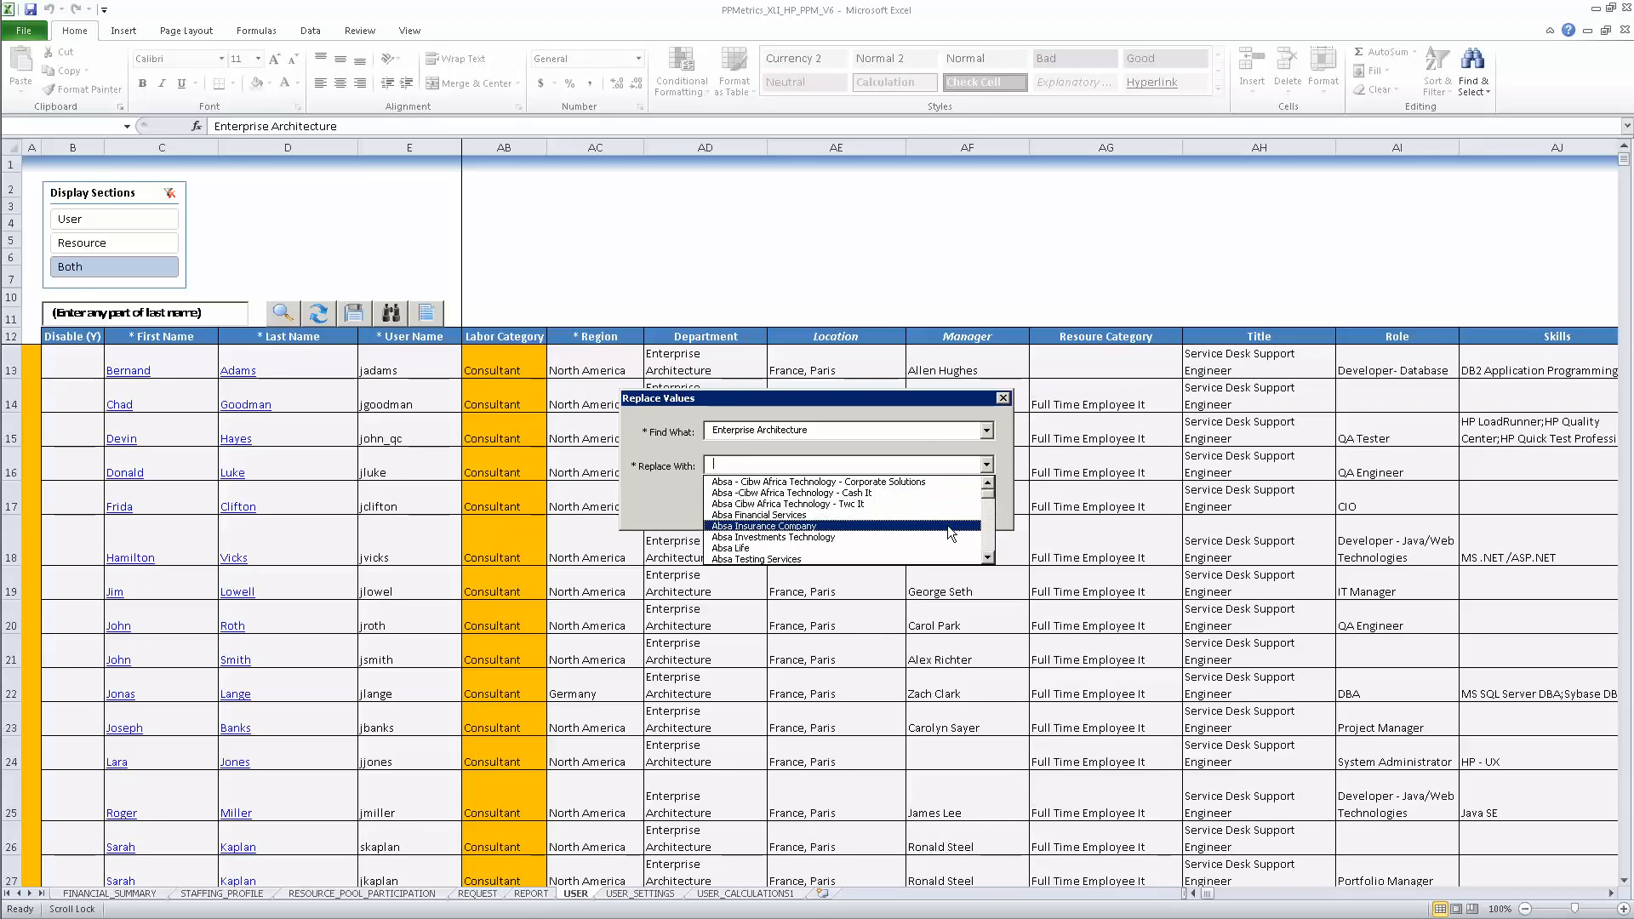
type("App")
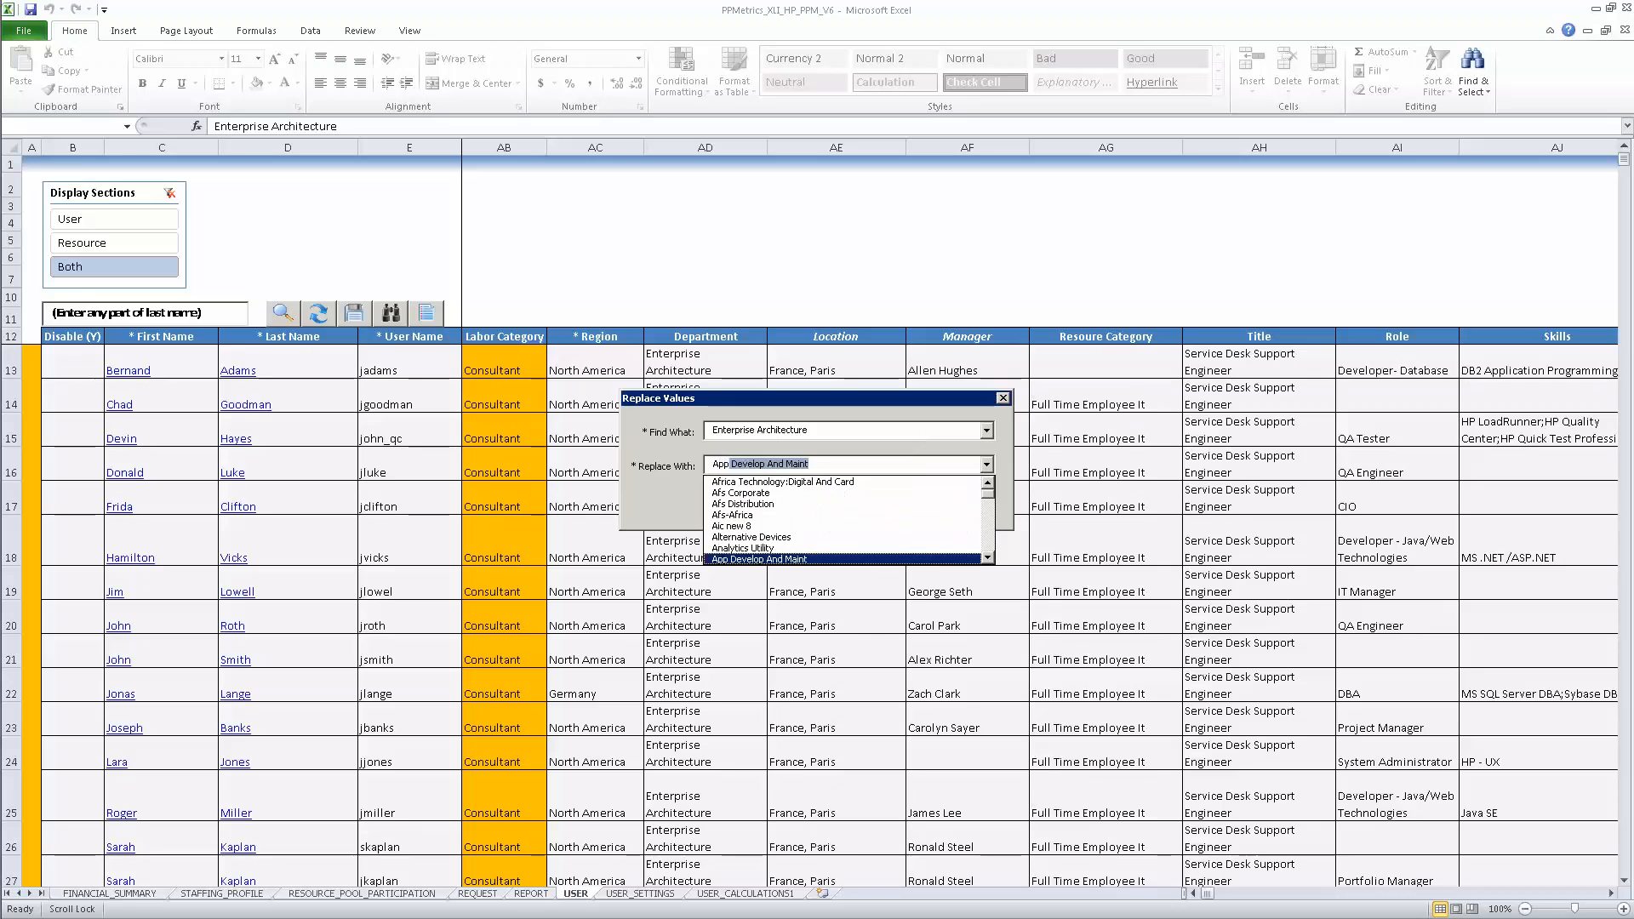
type("licati")
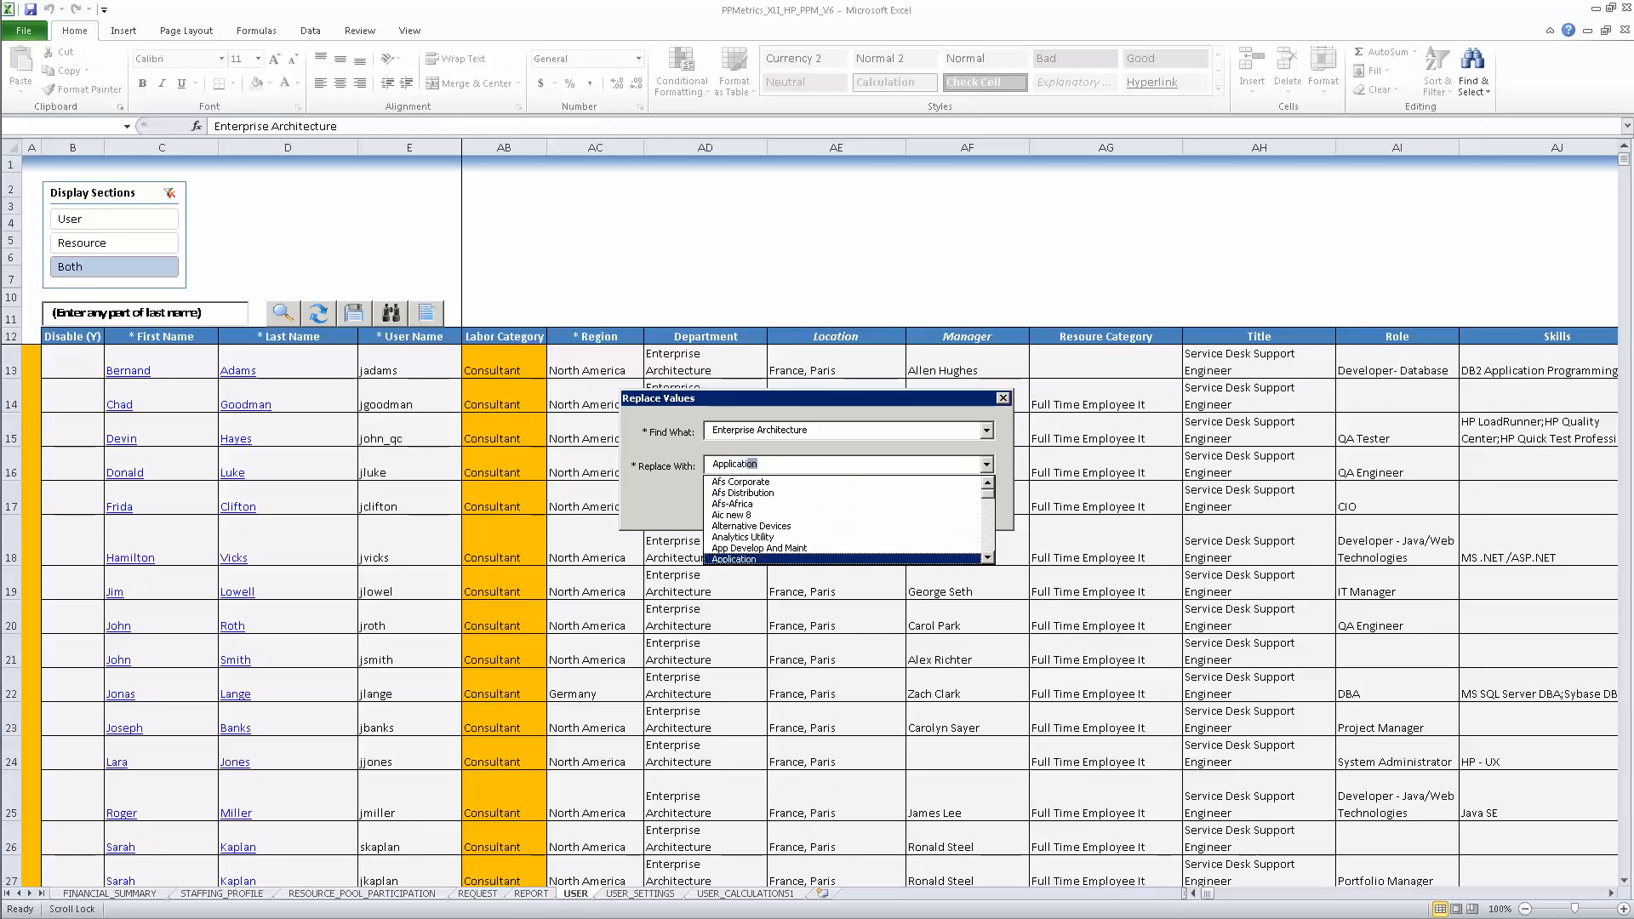
type("on Service")
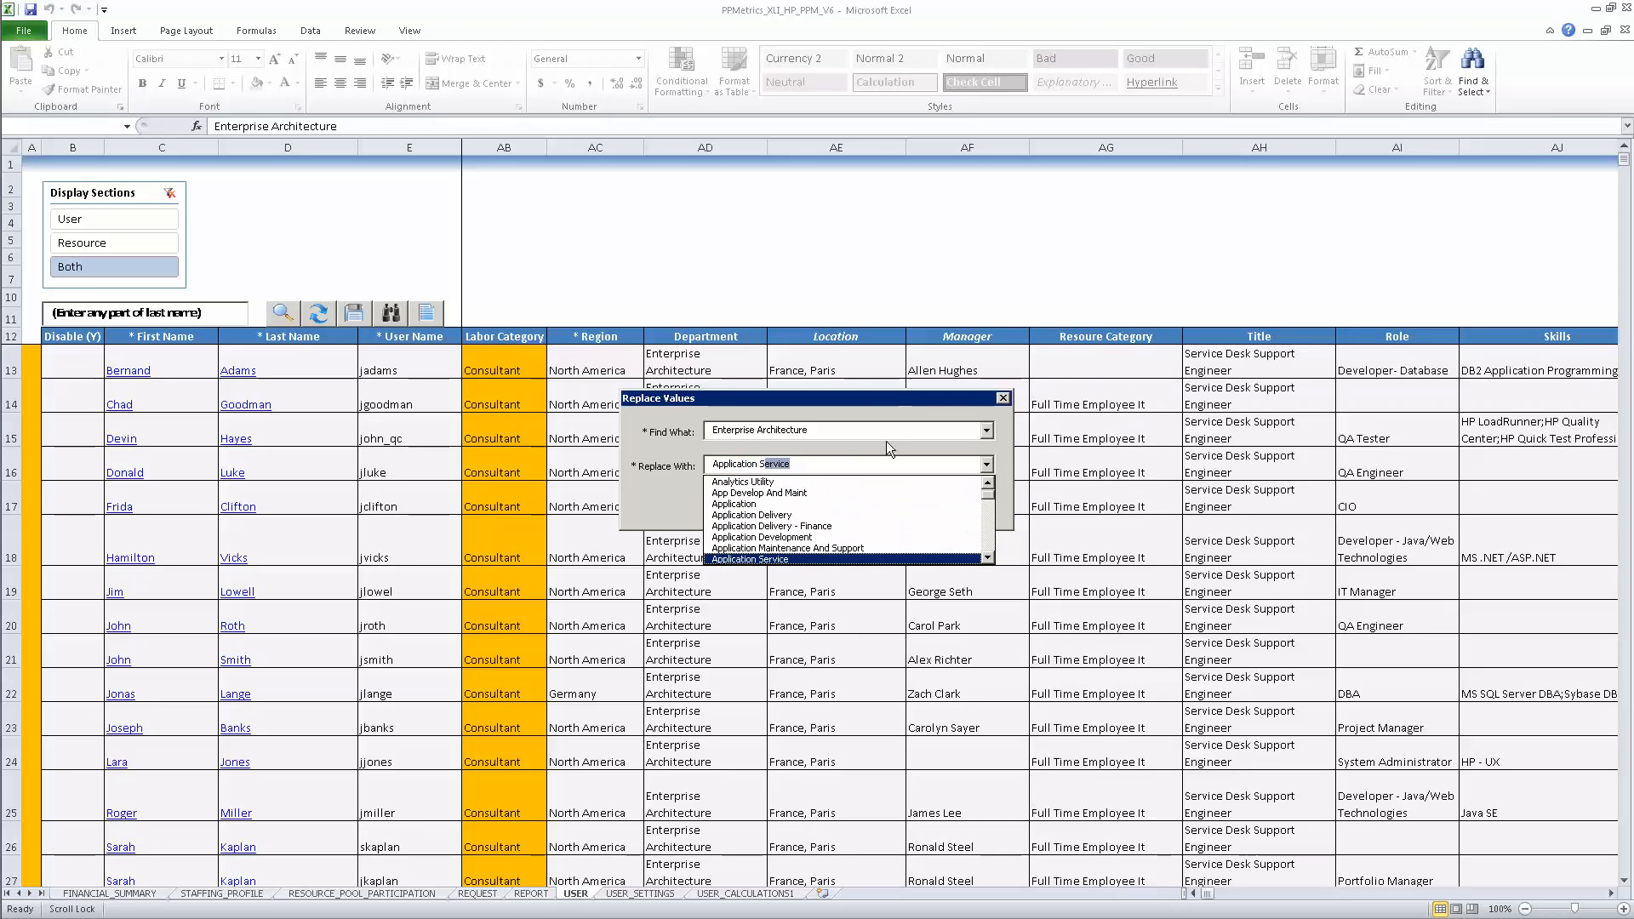
left_click(821, 557)
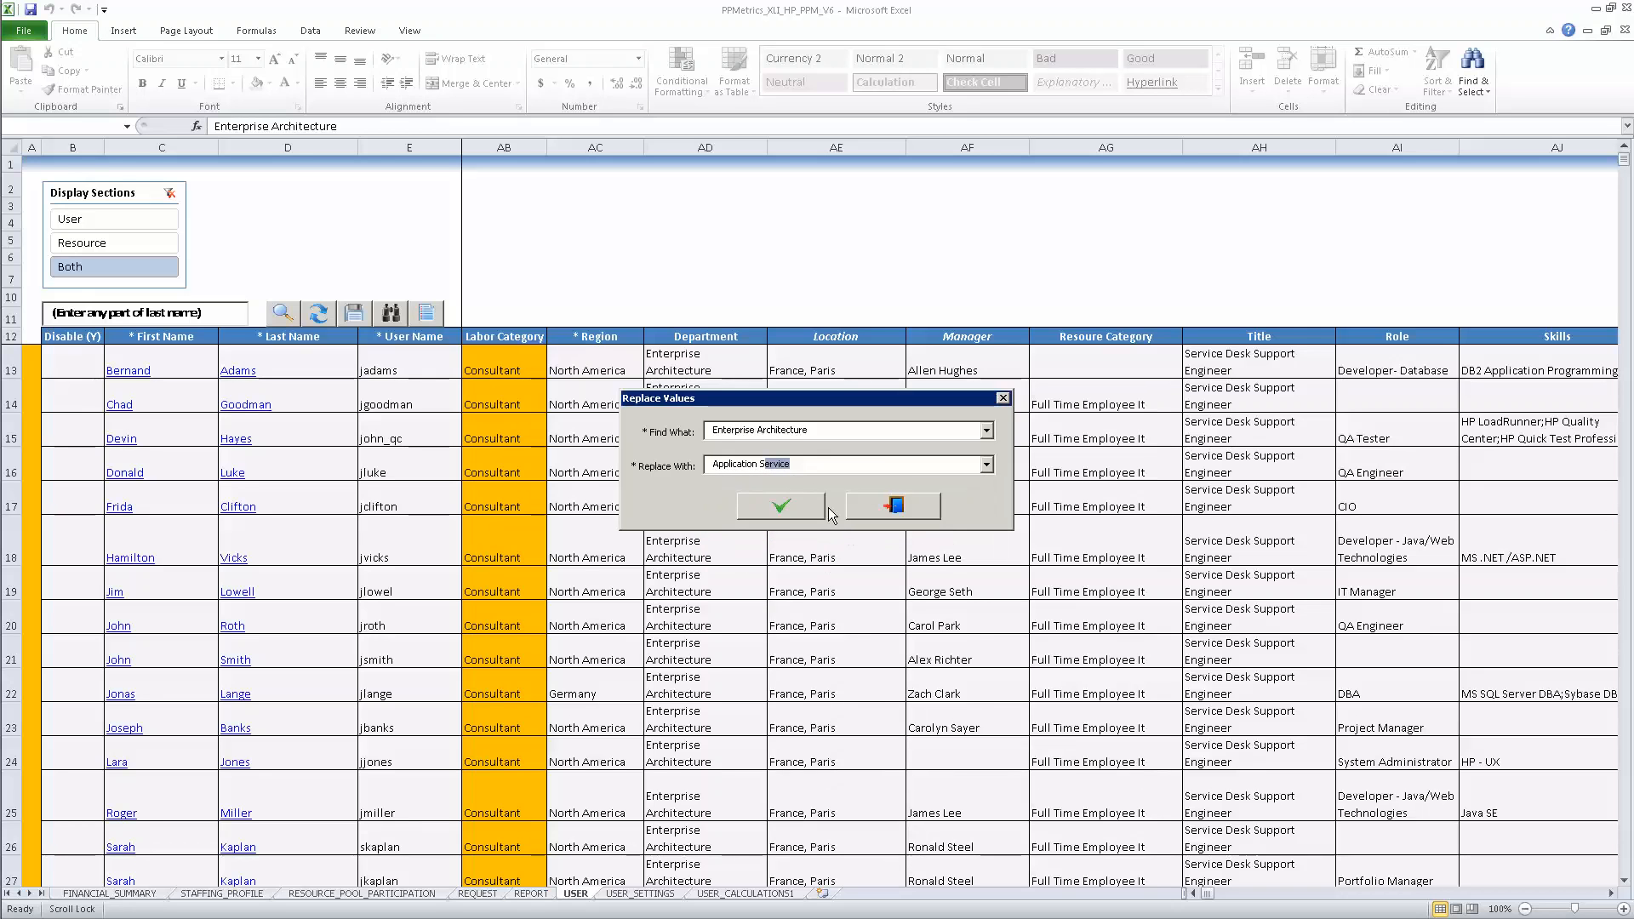
left_click(794, 506)
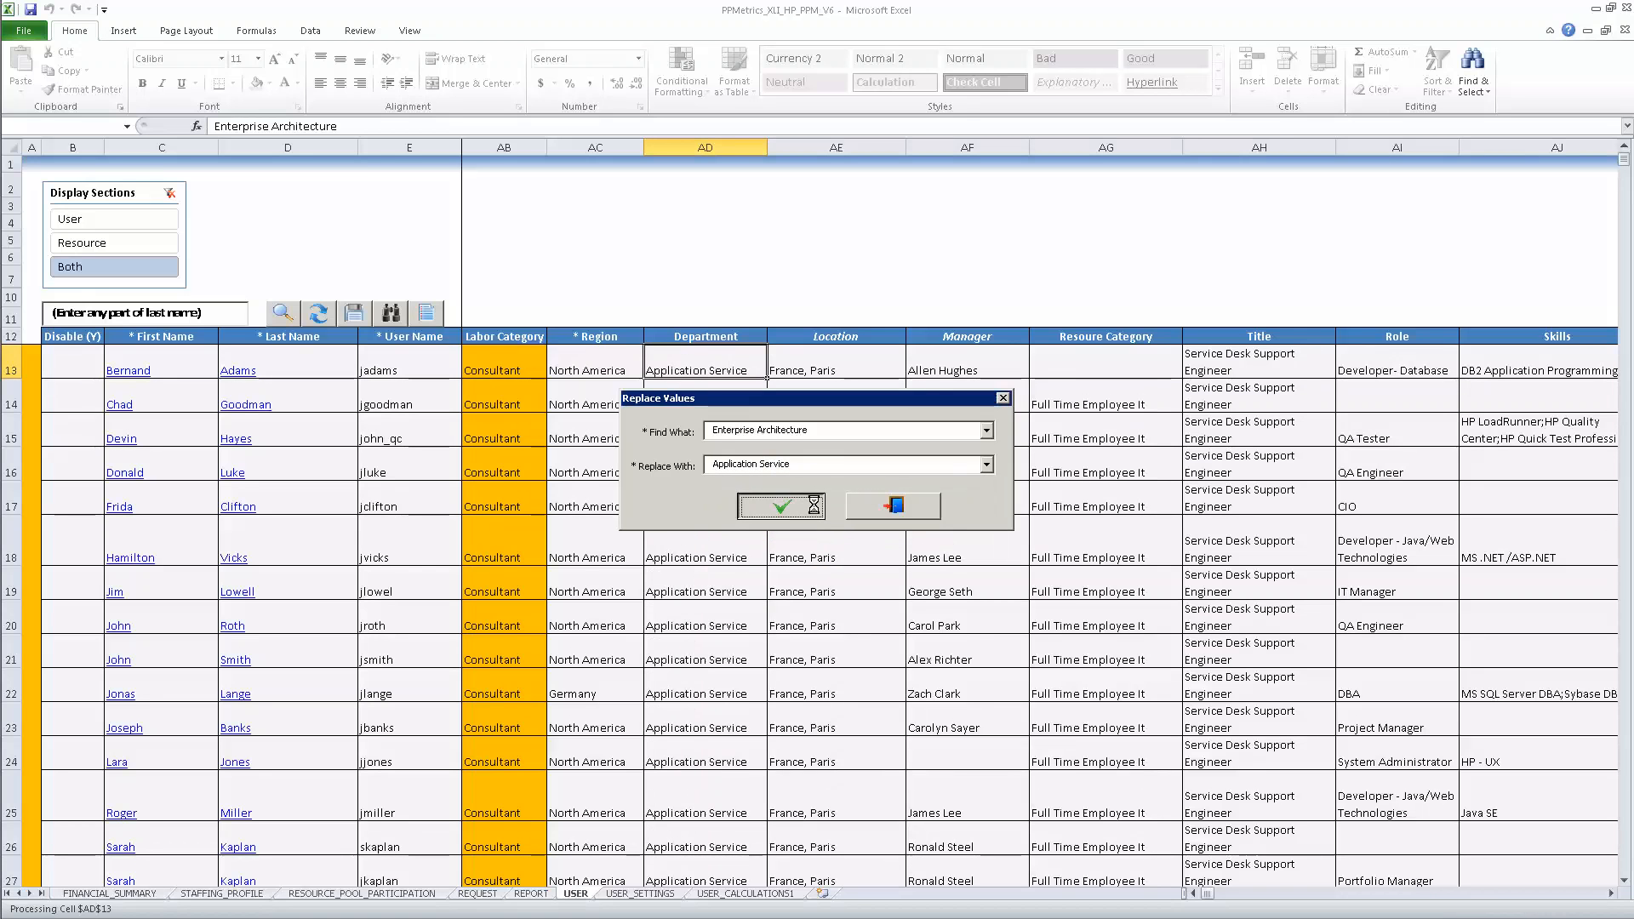
Step: Close the replace window and set cell B27's Disable value to Y
left_click(899, 510)
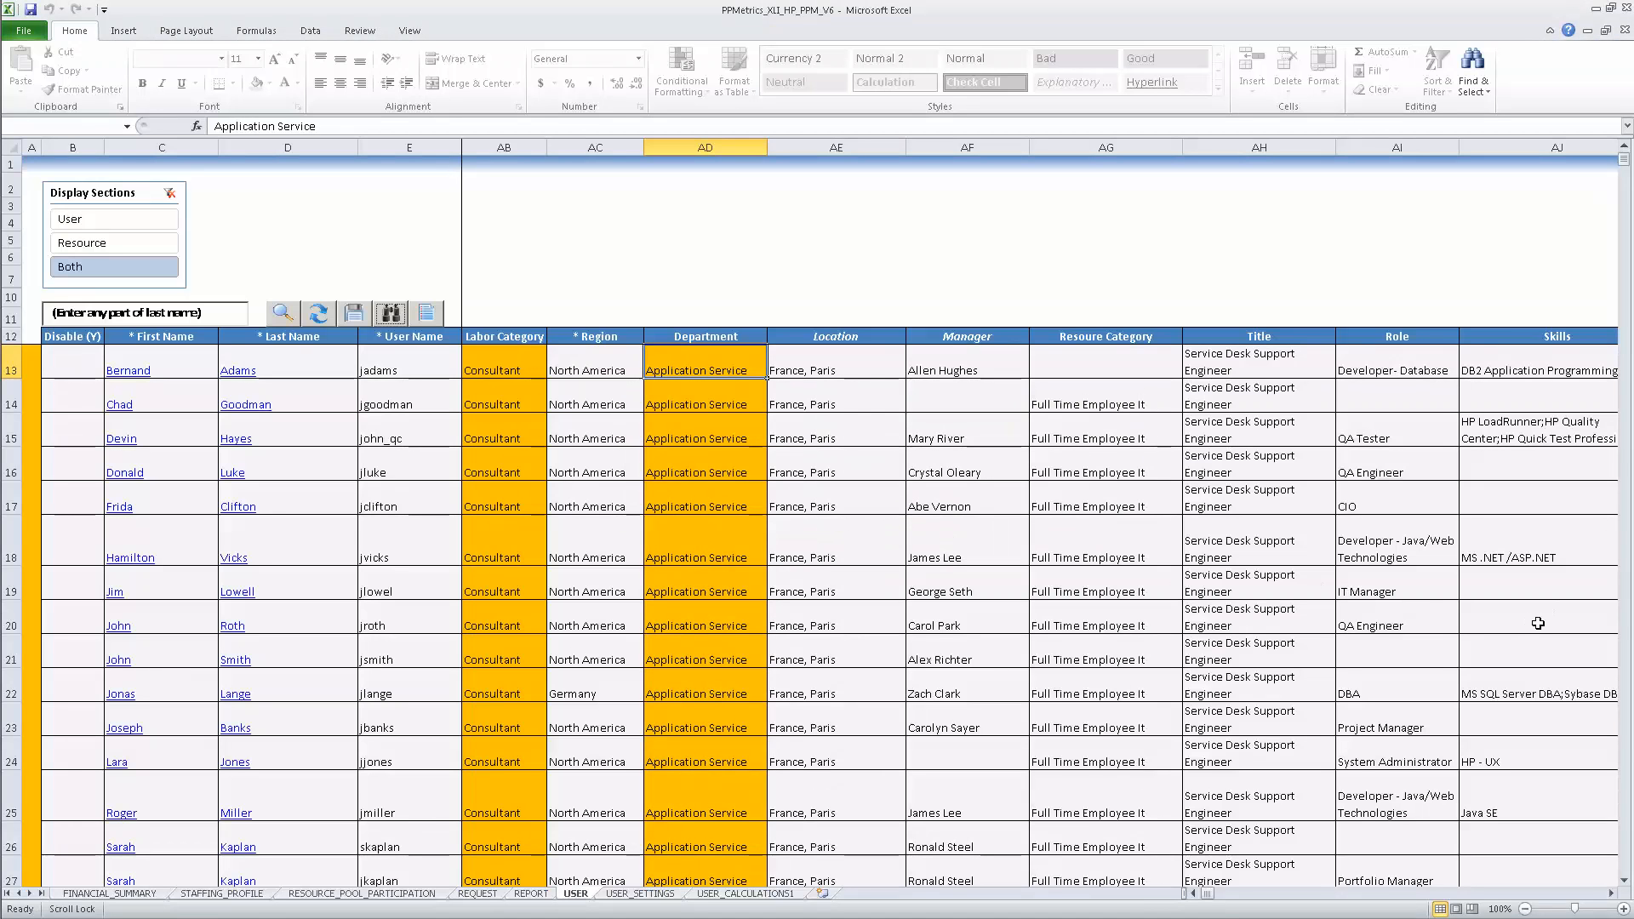
left_click(1196, 894)
left_click(1196, 893)
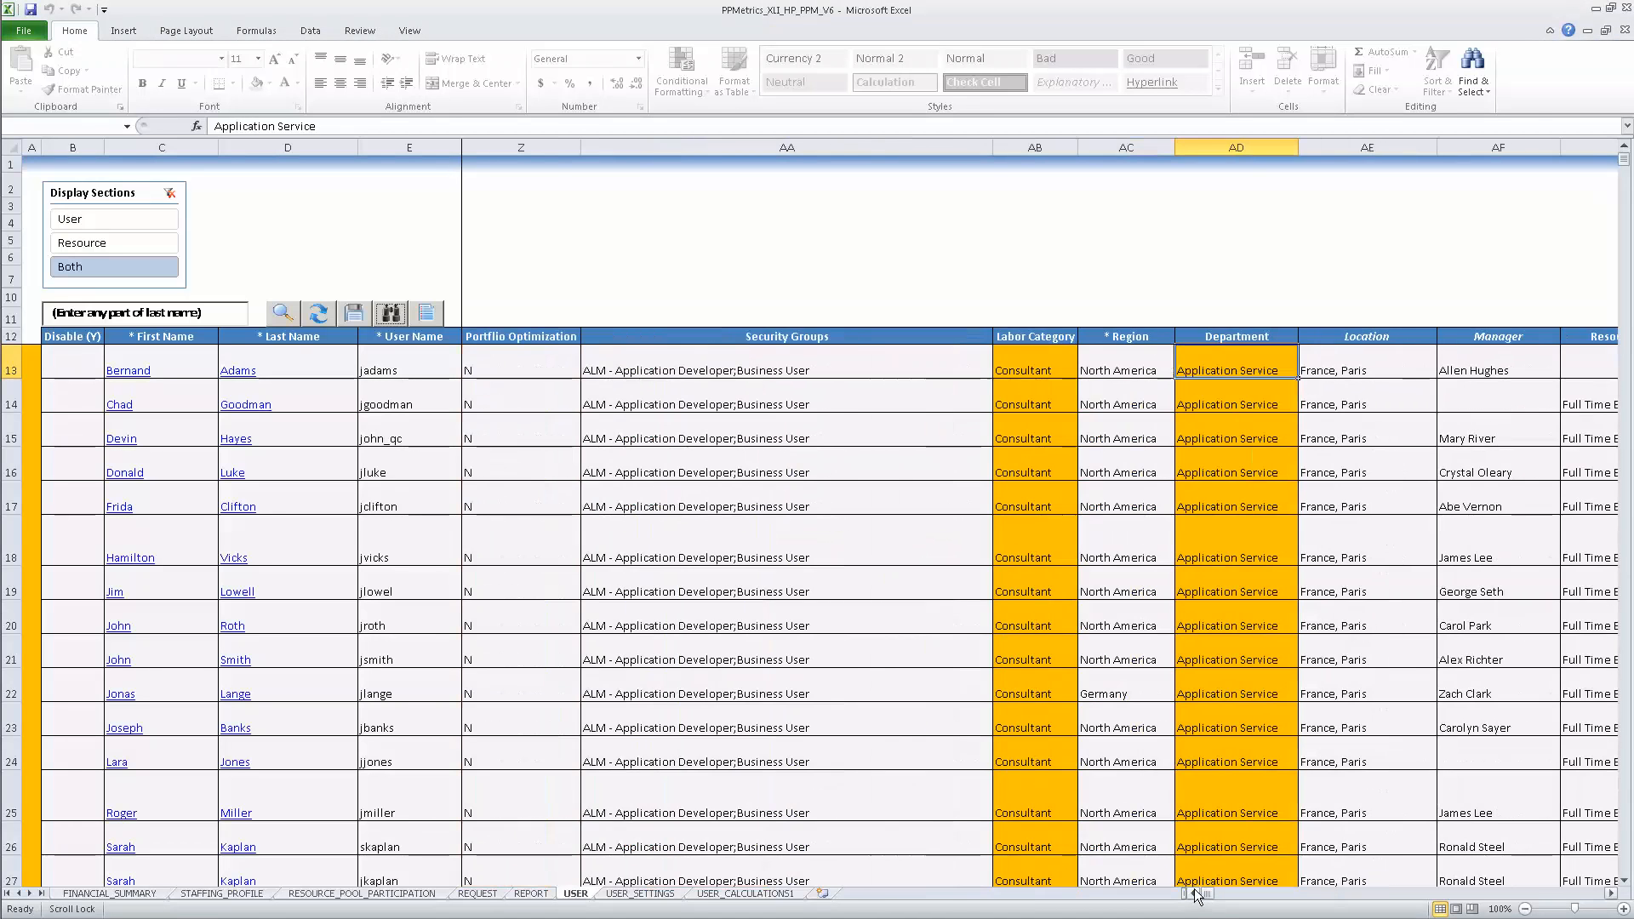
left_click(1194, 894)
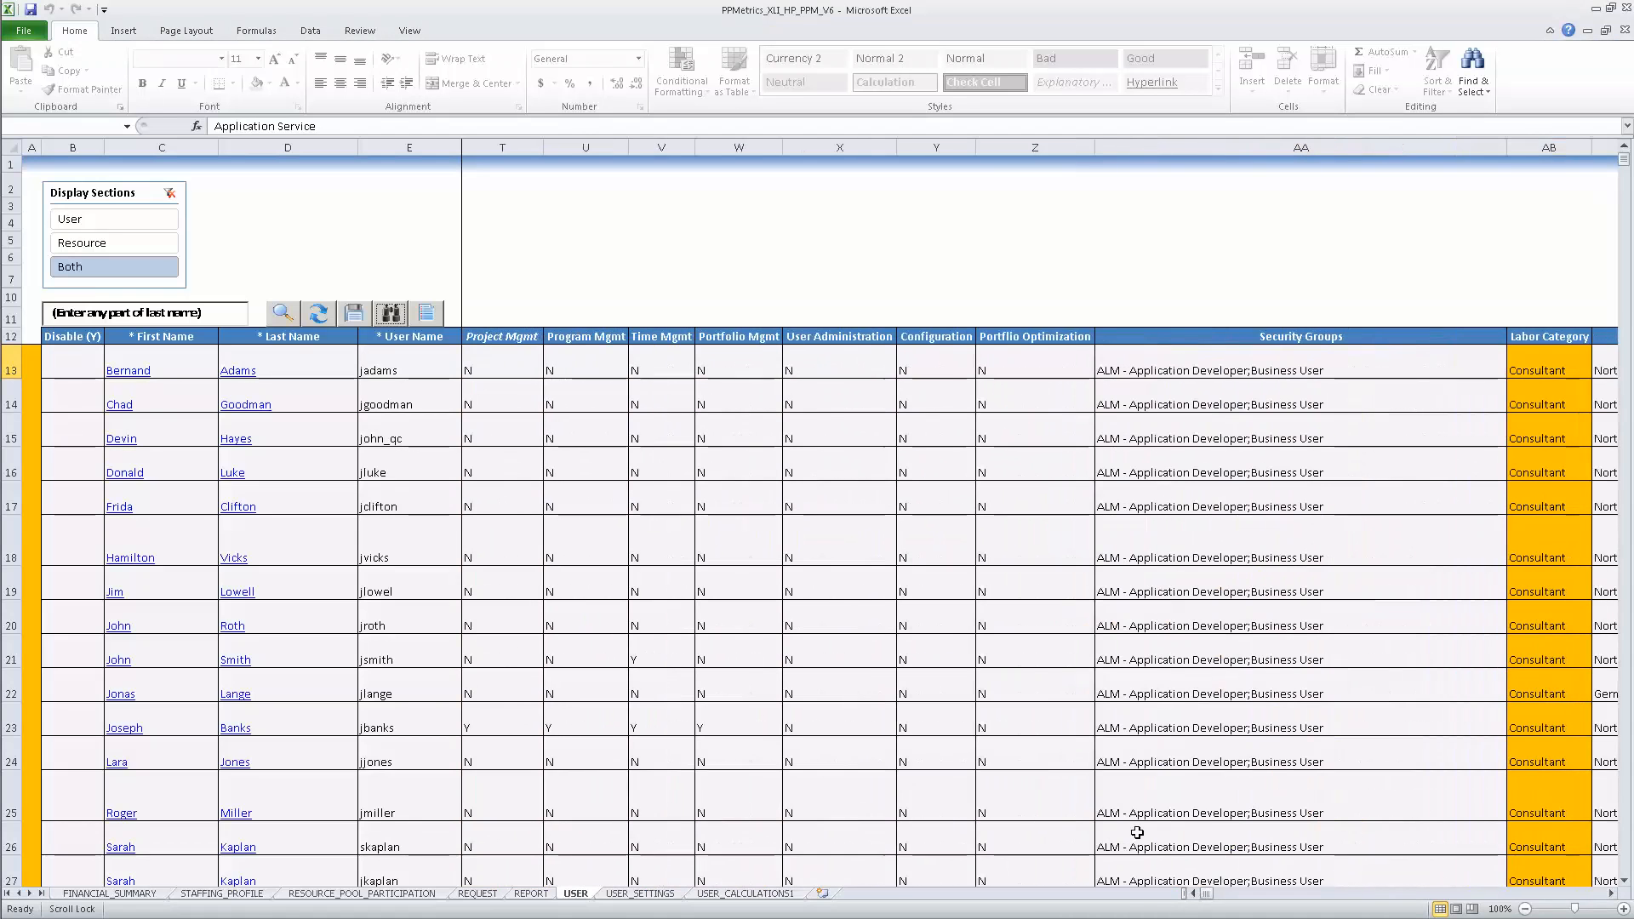
scroll(1068, 667, "down", 2)
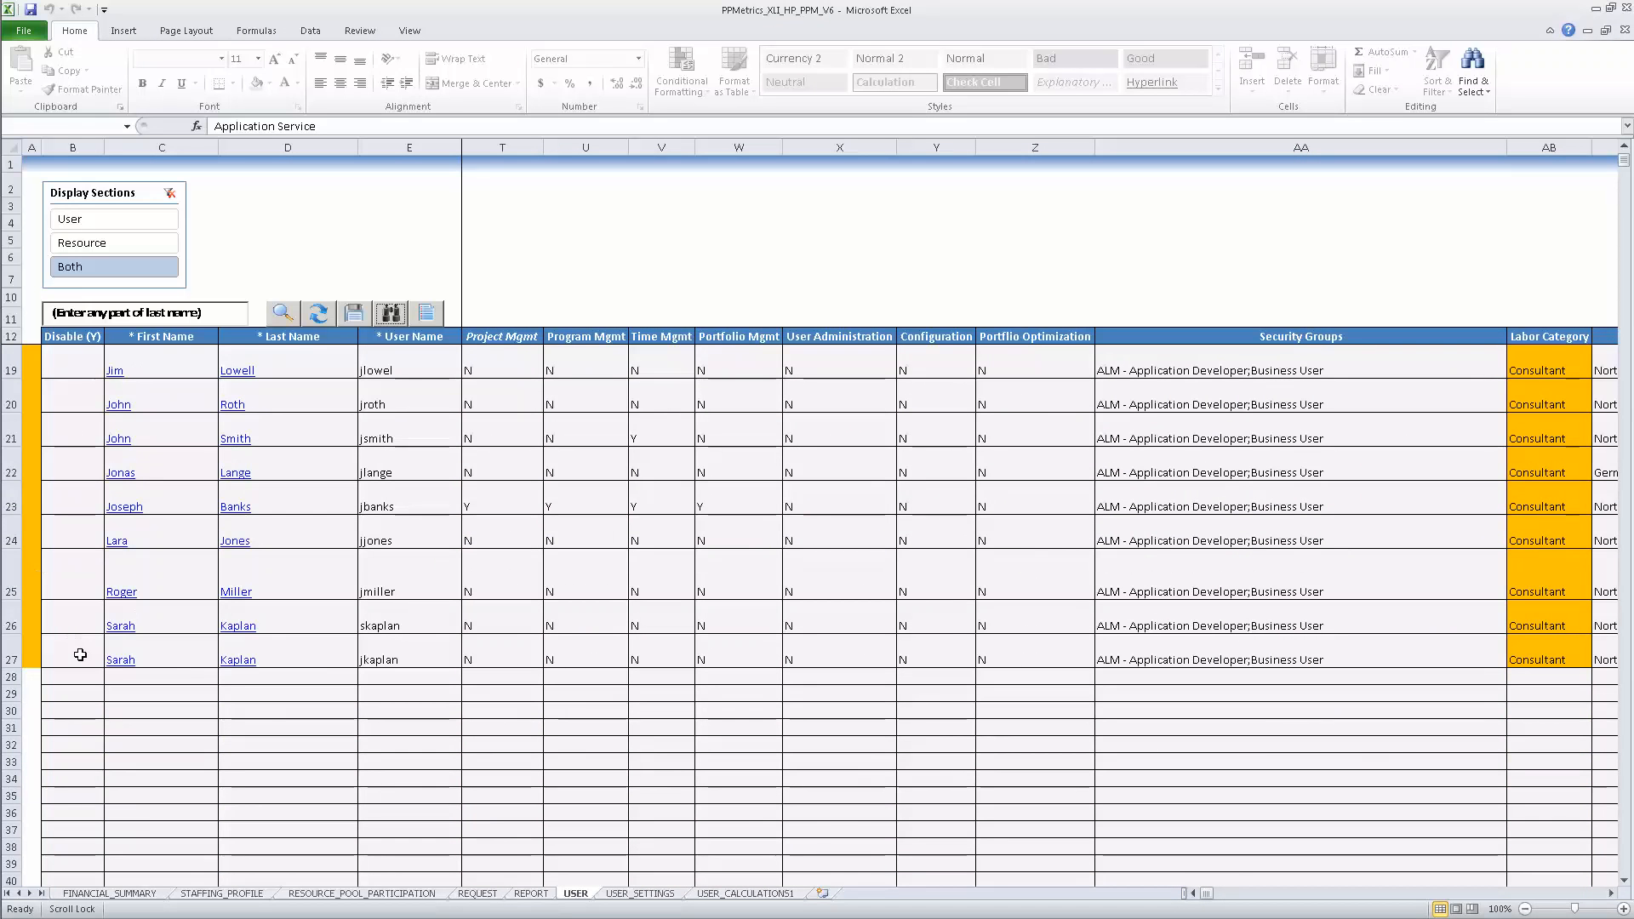
left_click(80, 654)
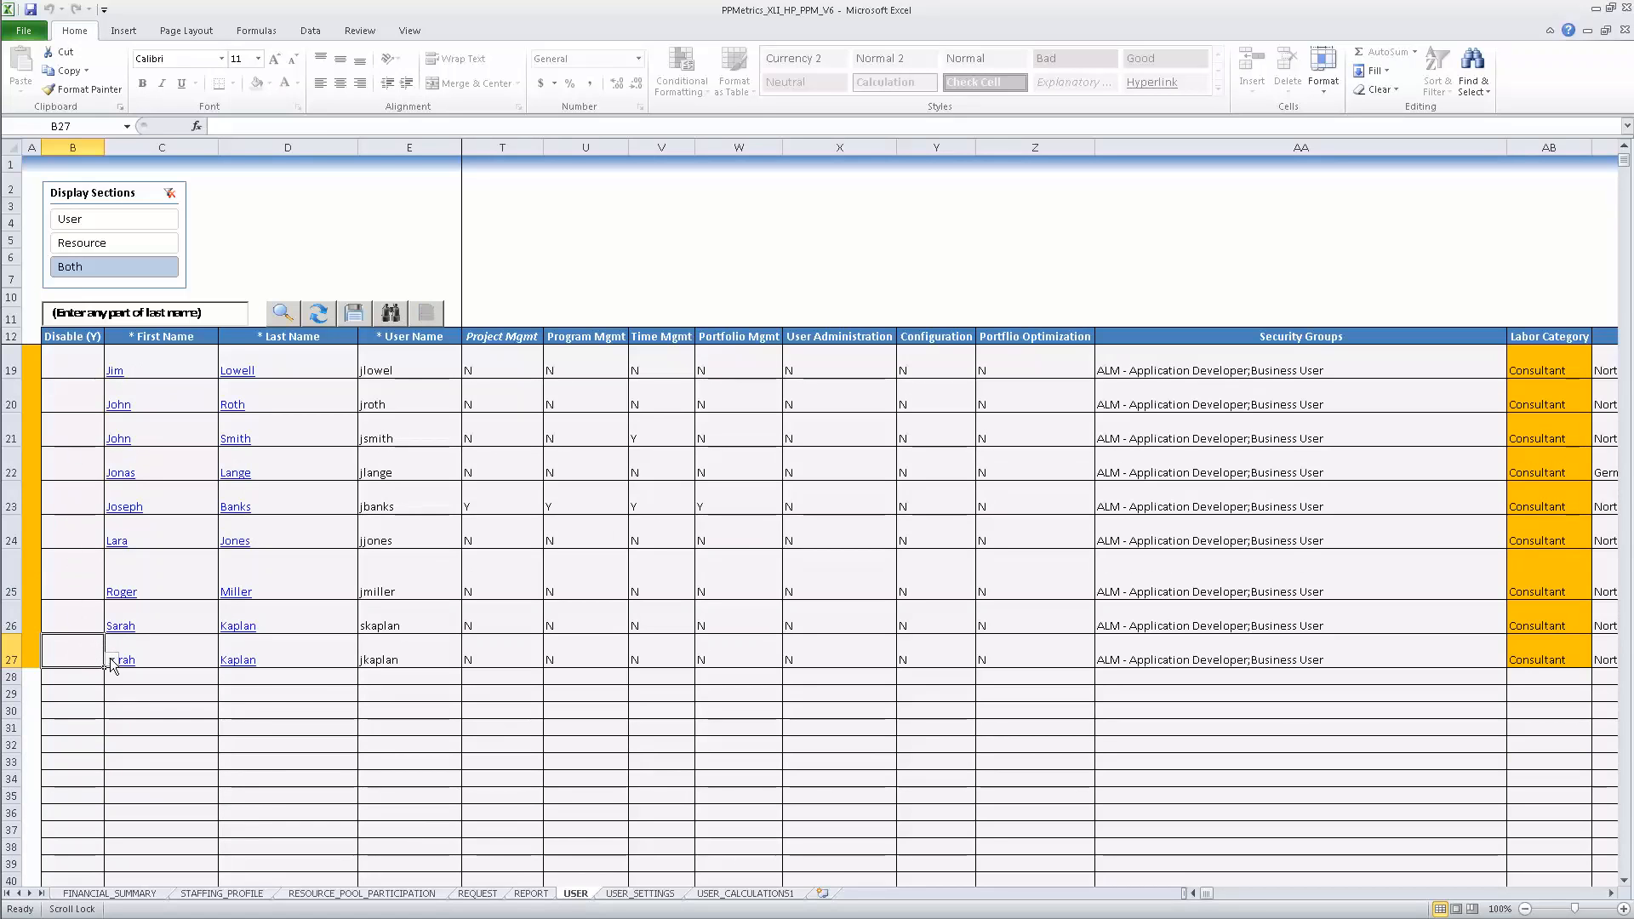
left_click(112, 660)
left_click(99, 673)
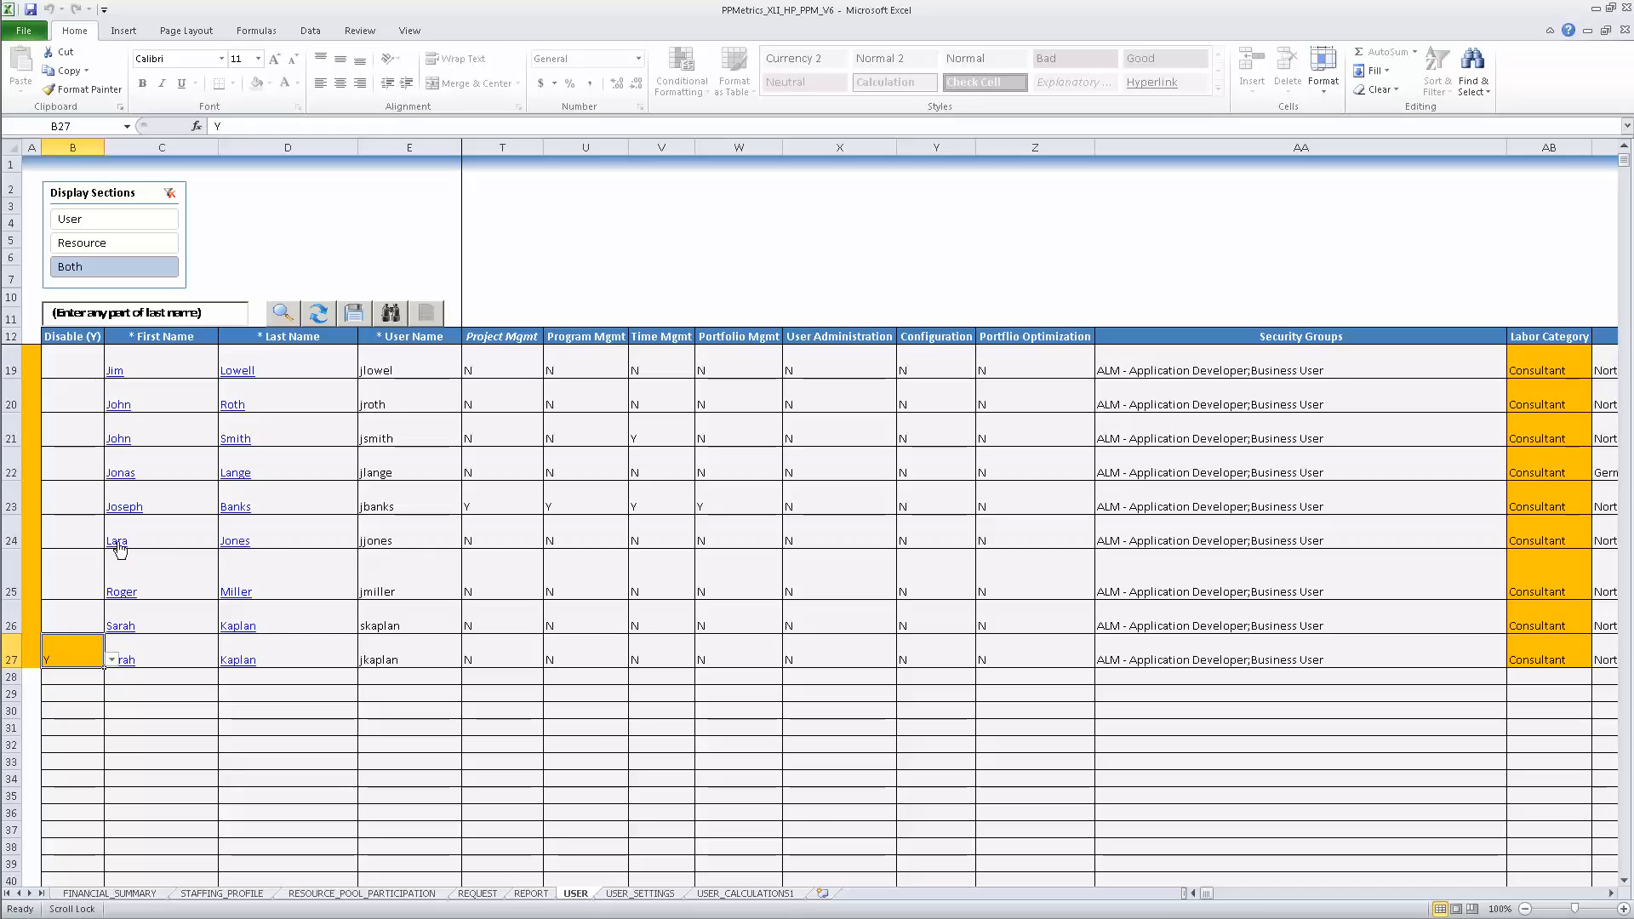
Step: Copy the row 24 user into new row 28 and enter a new user name in E28
left_click(11, 540)
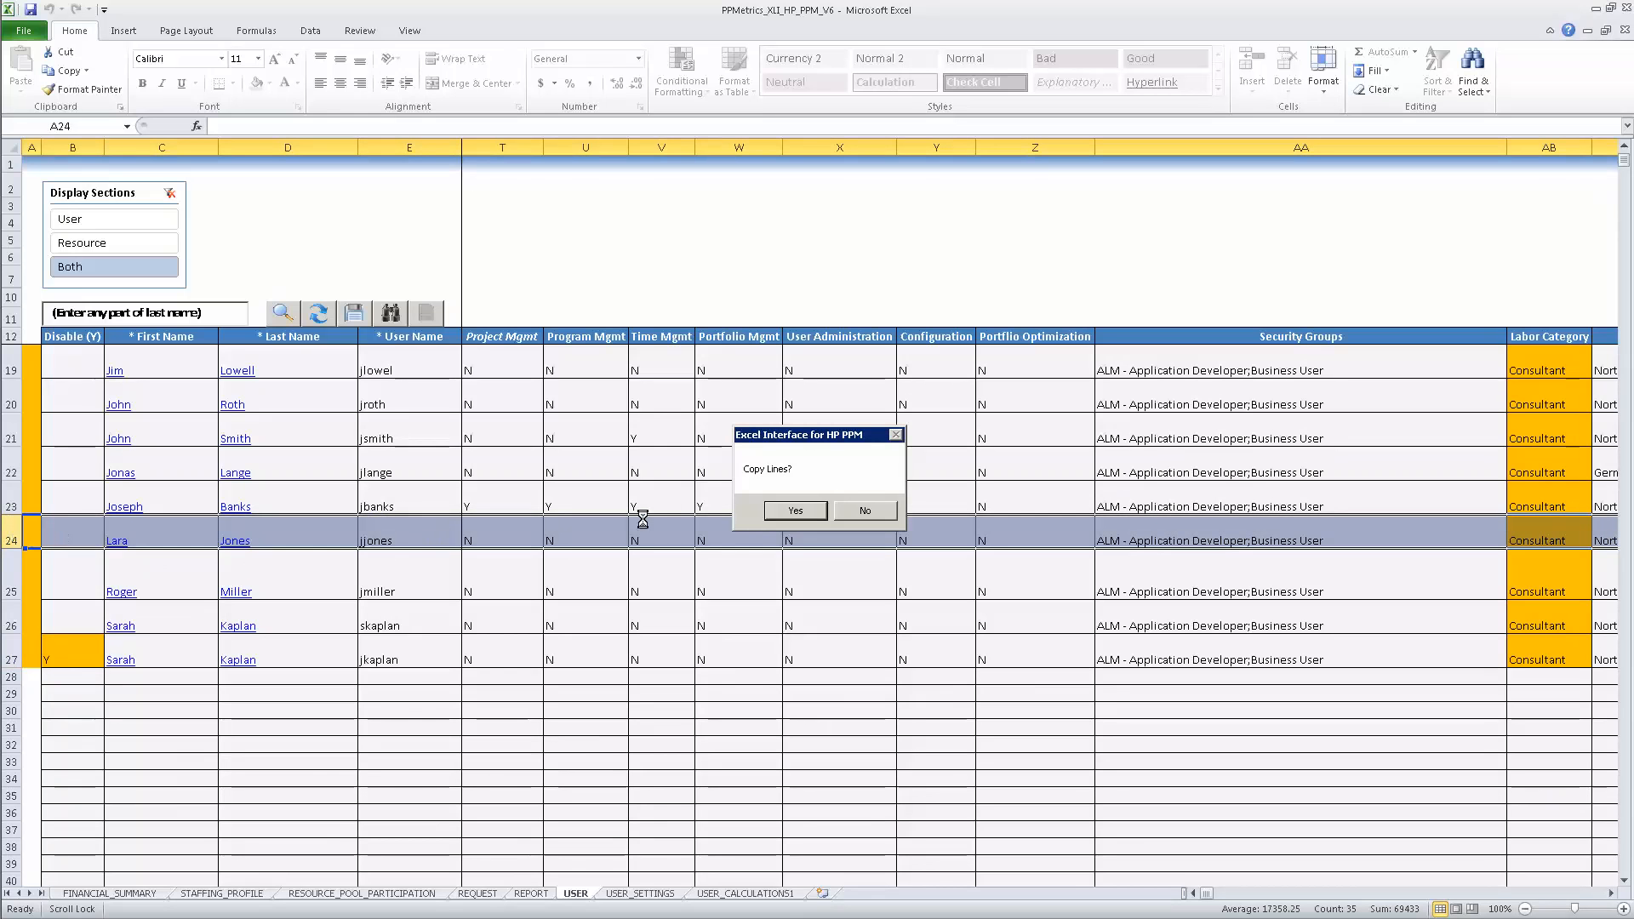
left_click(795, 510)
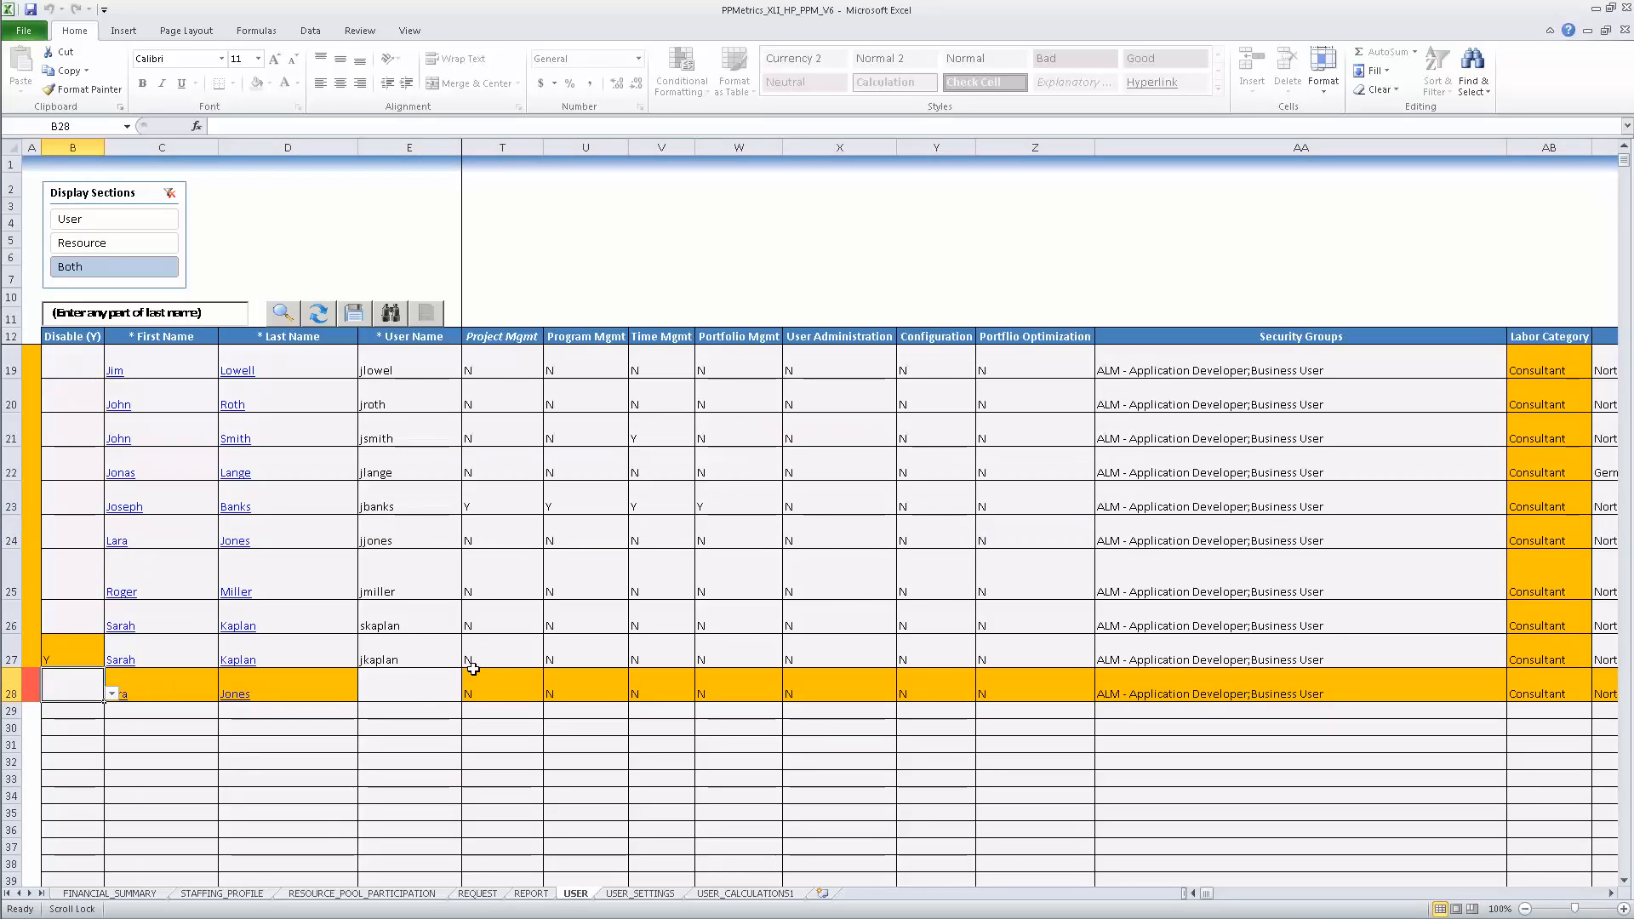
left_click(354, 312)
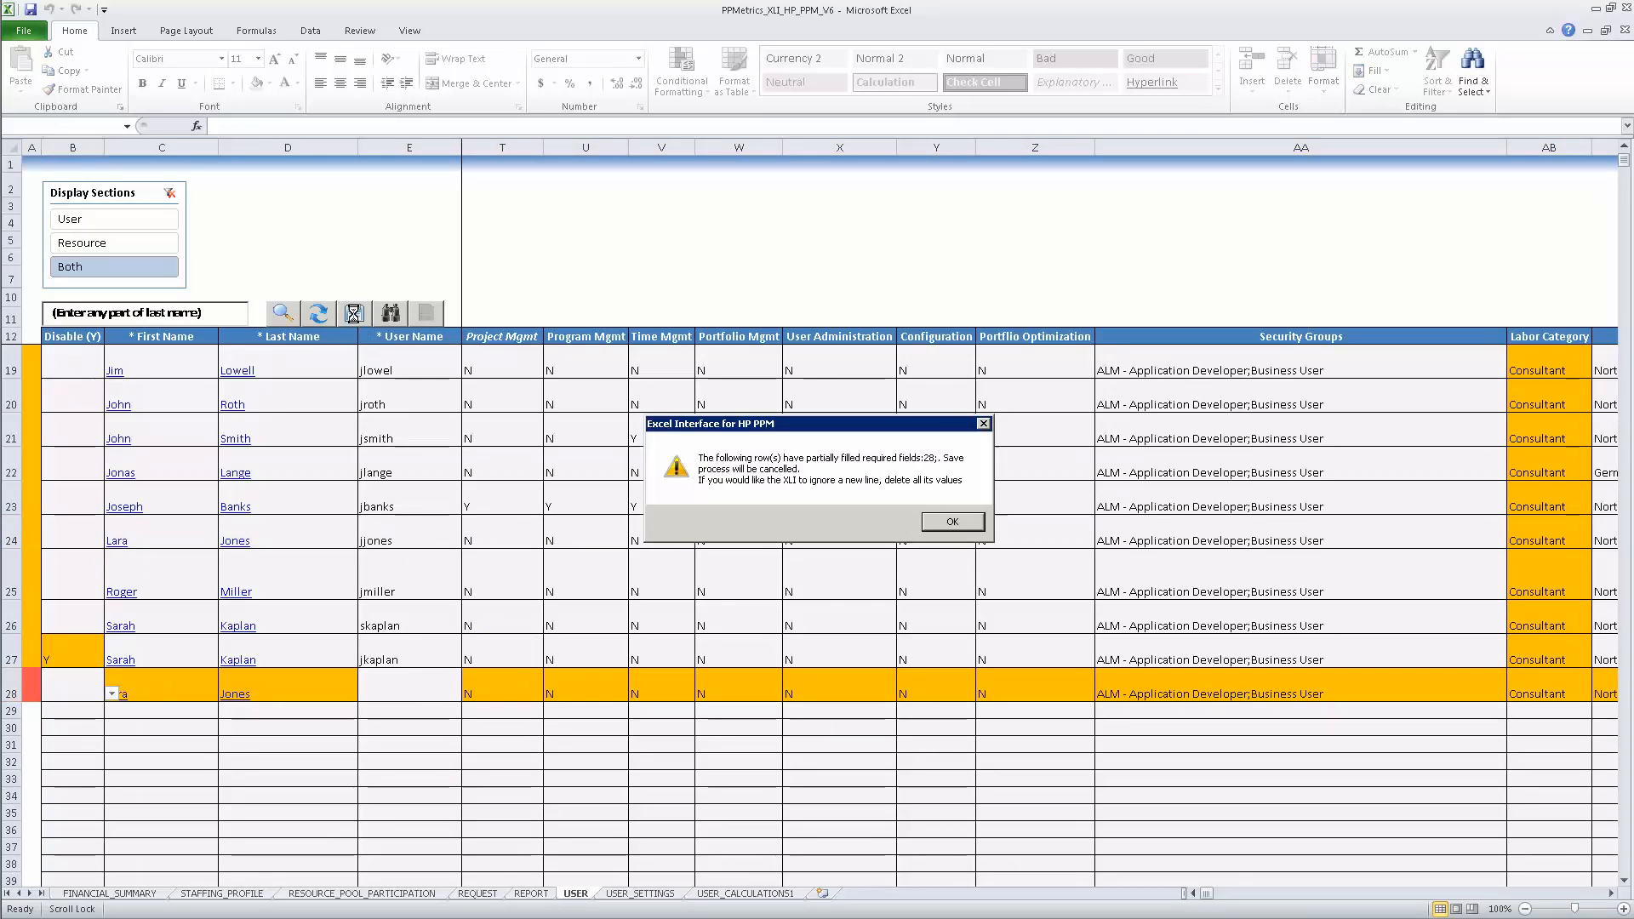
left_click(952, 523)
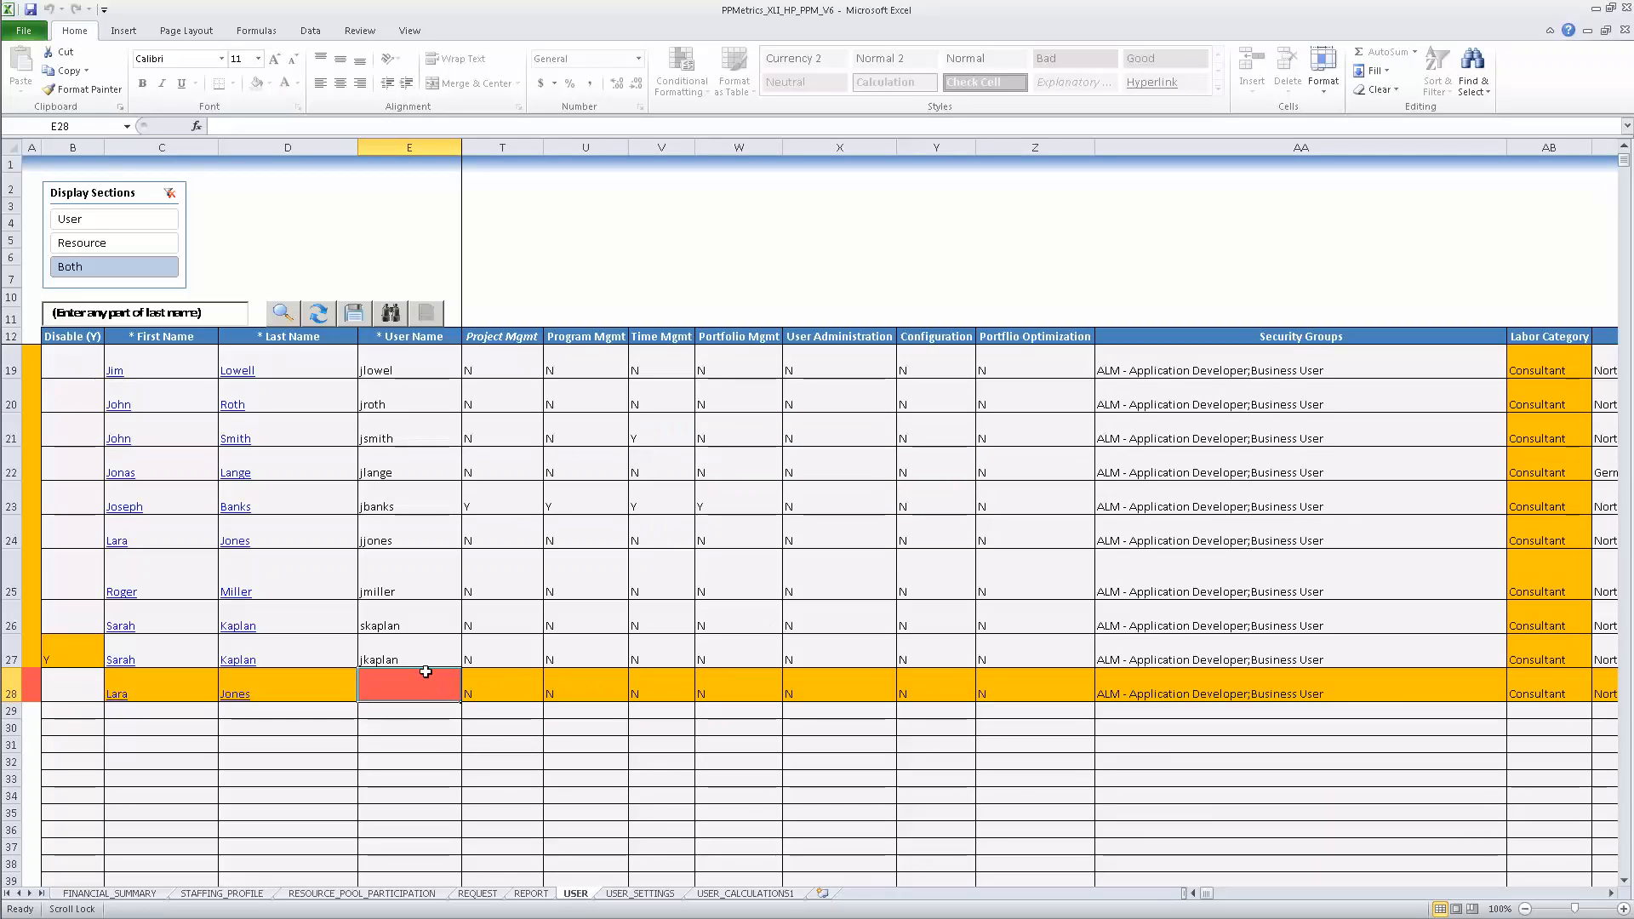
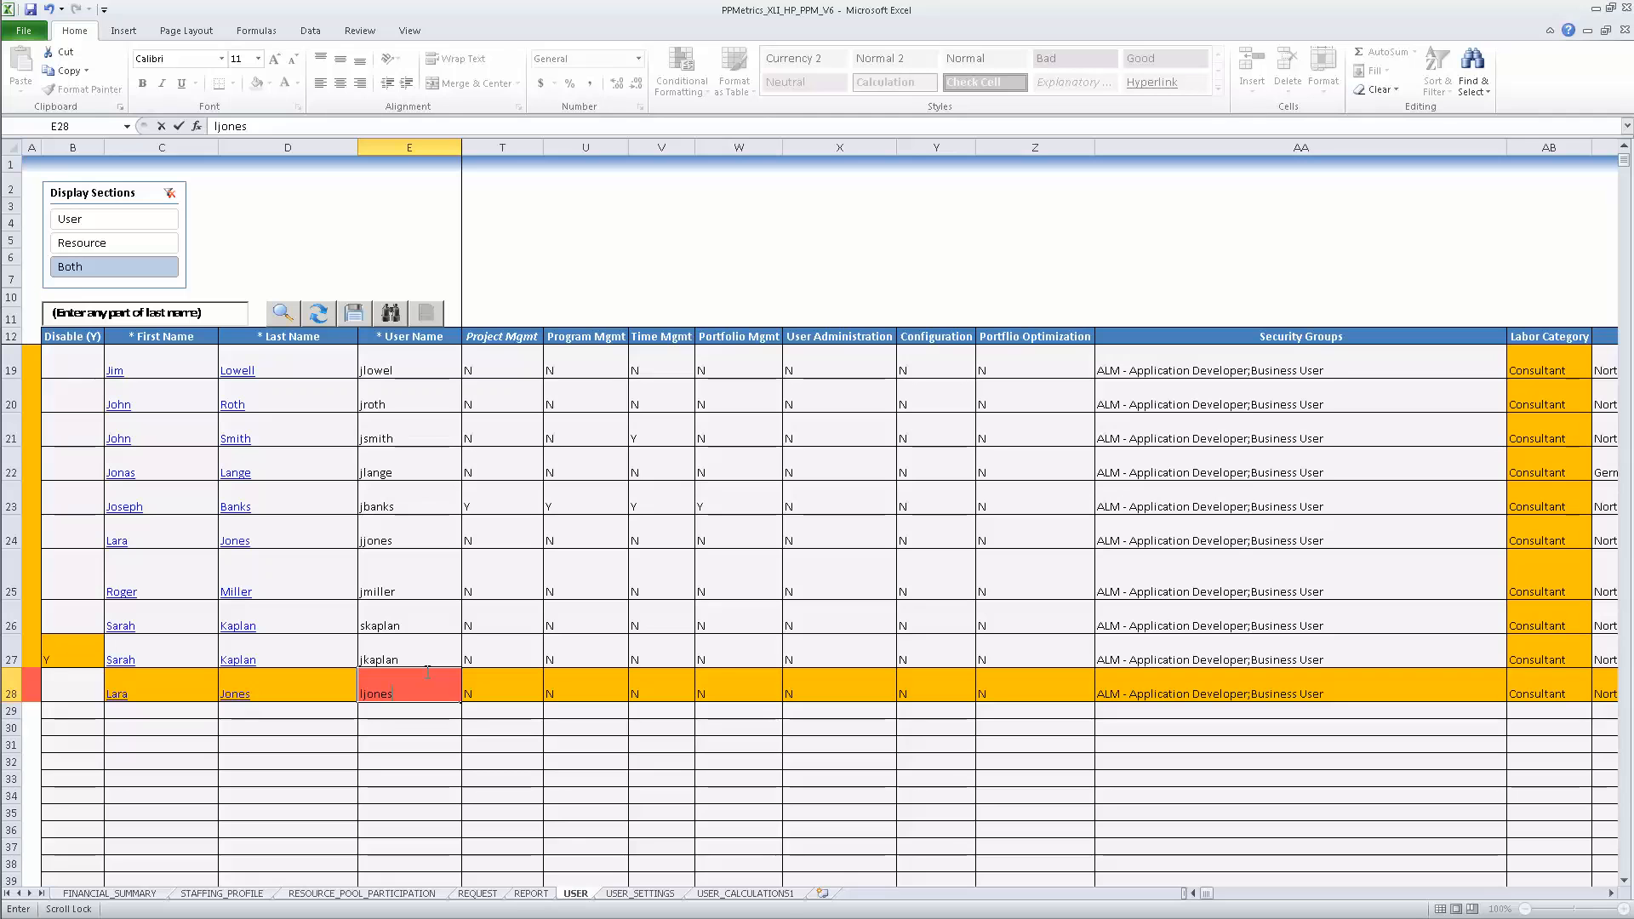
left_click(981, 726)
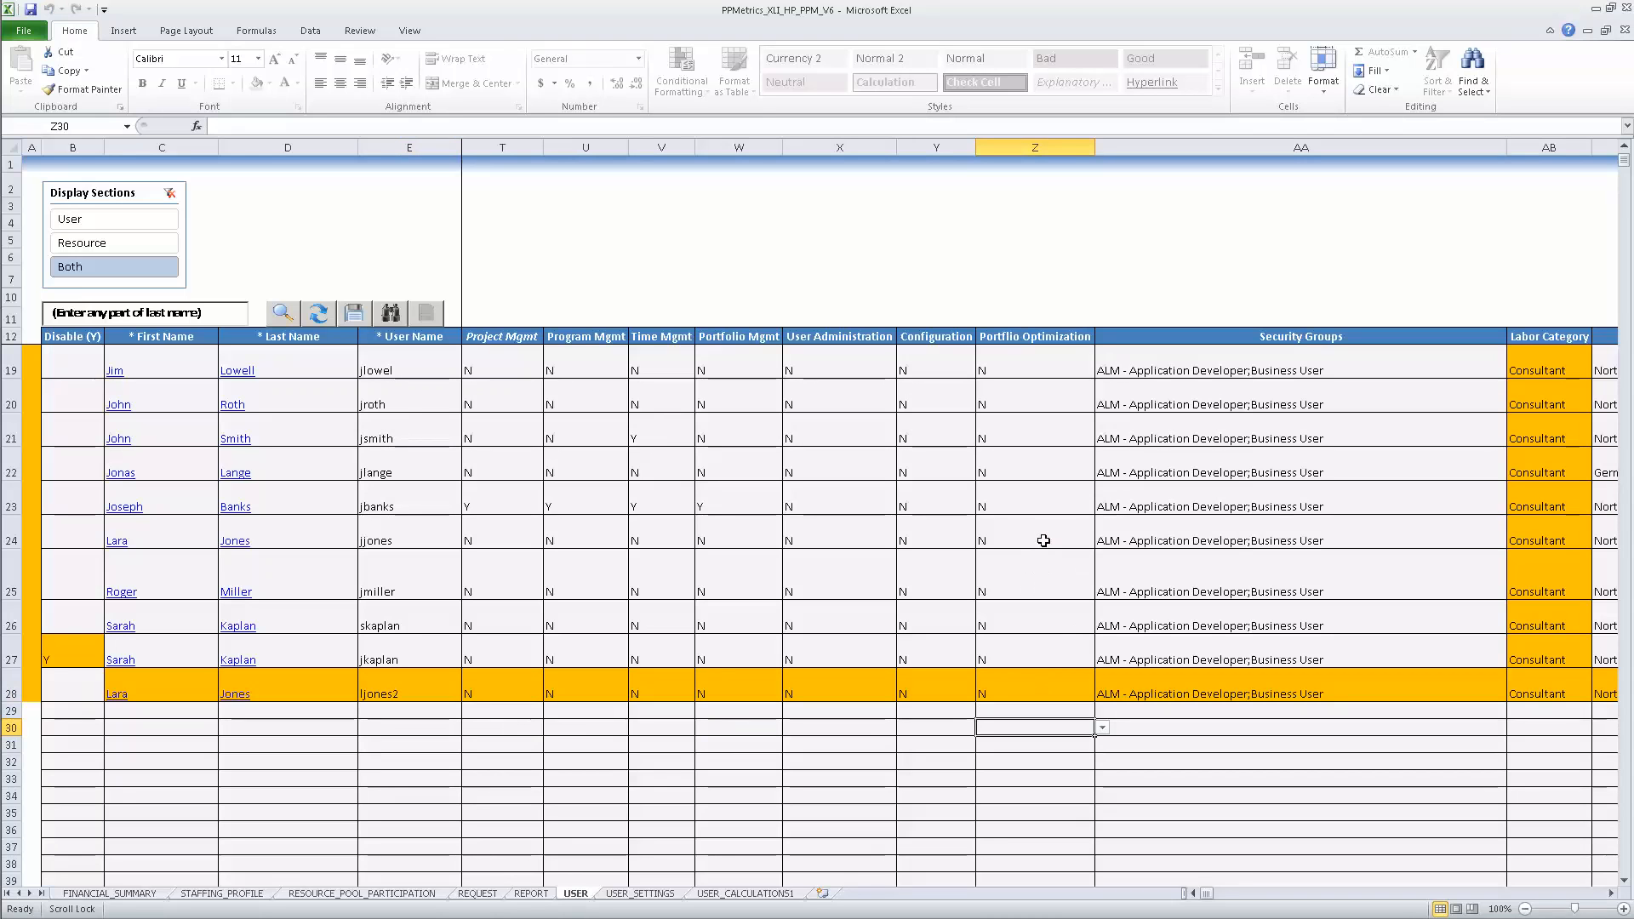
Step: Save the users to HP PPM, check row 22's record, then show the Summary of Features slide
left_click(329, 314)
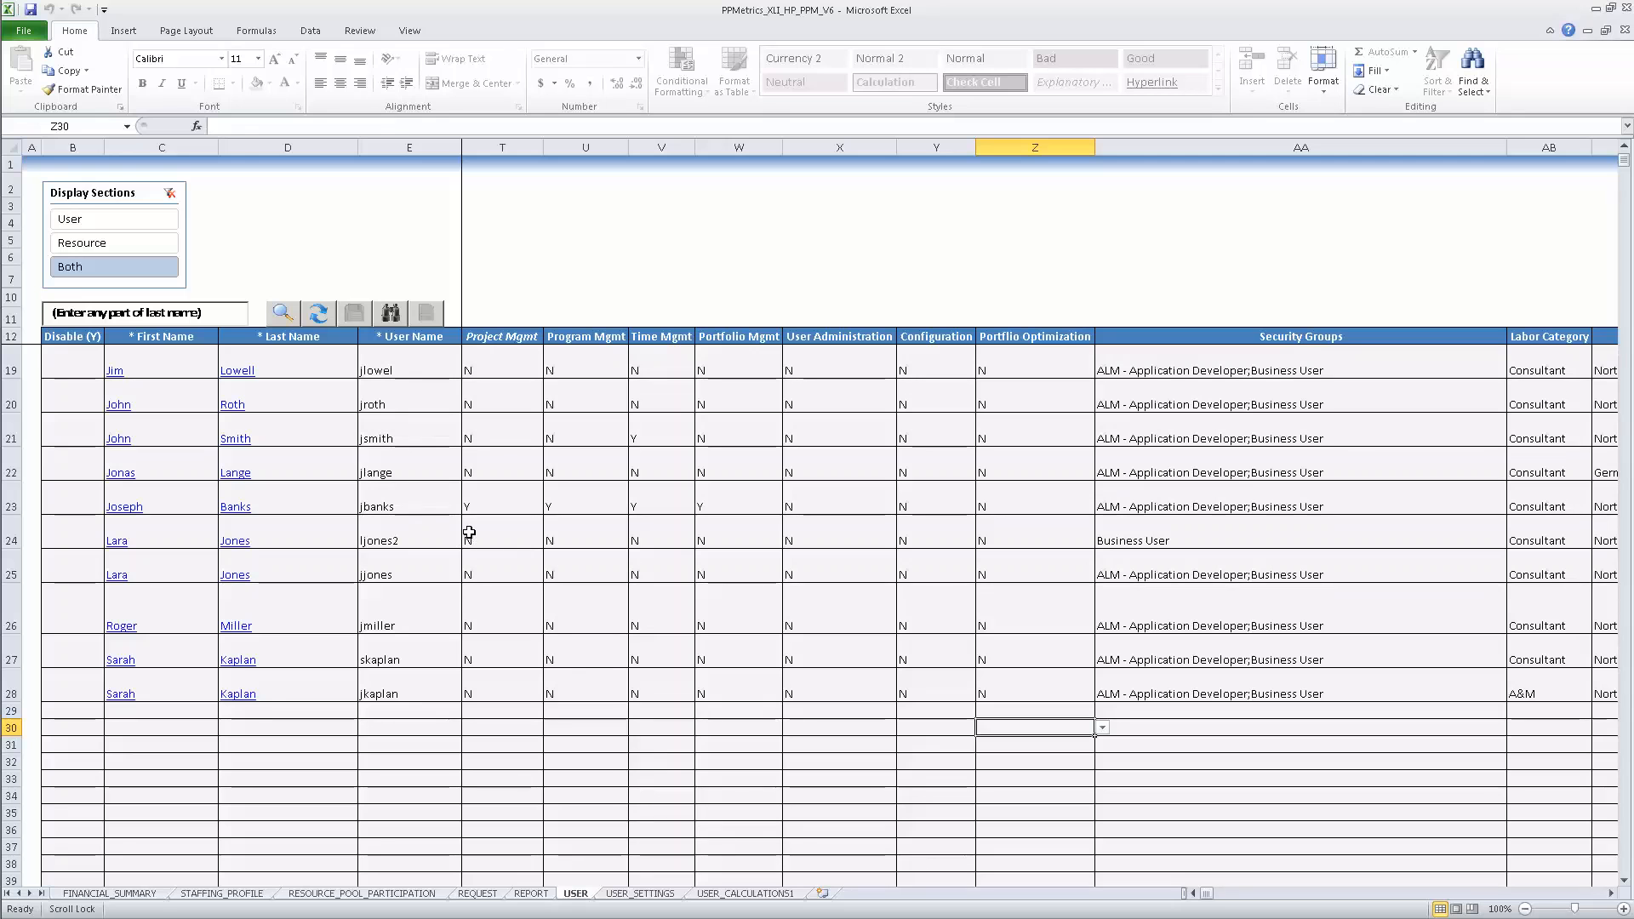
left_click(114, 472)
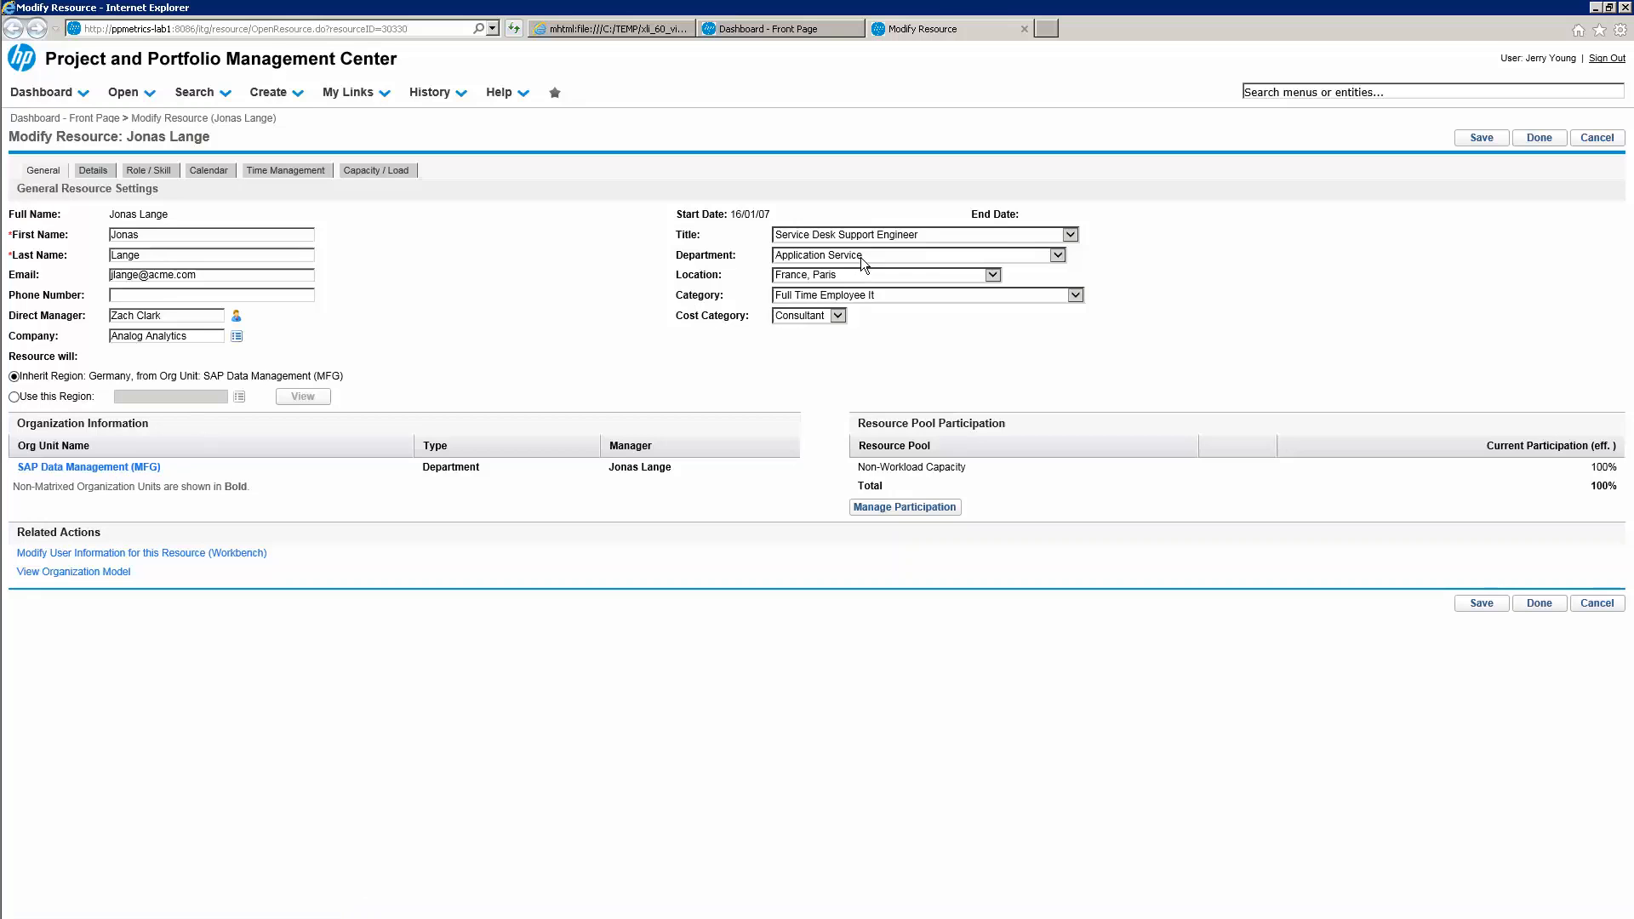
key("alt")
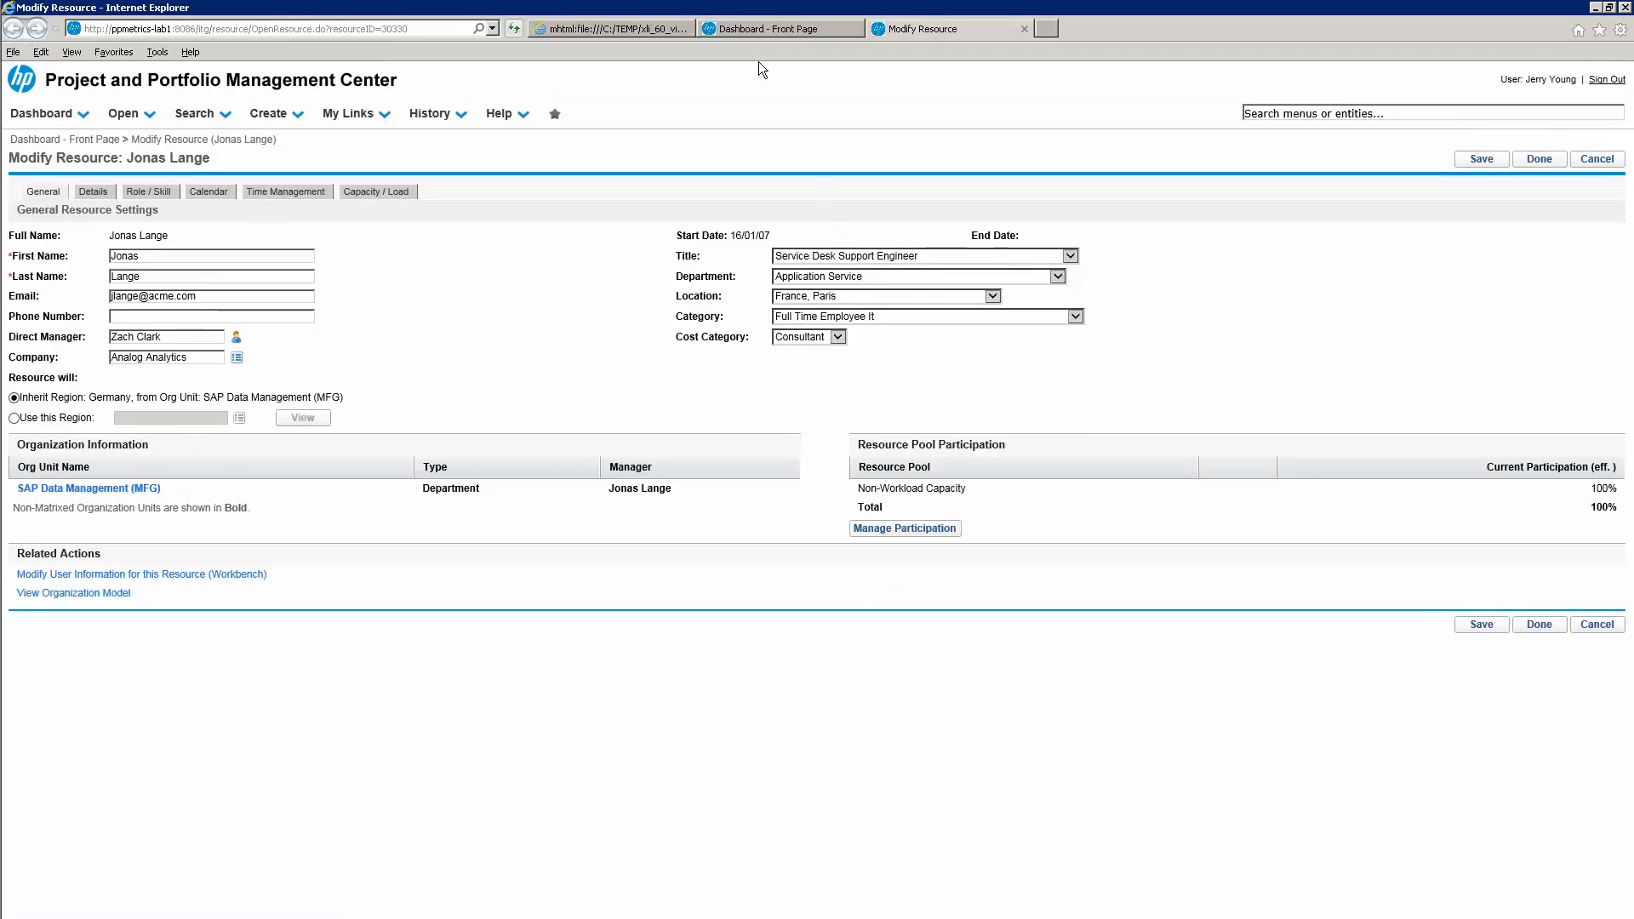
key("alt")
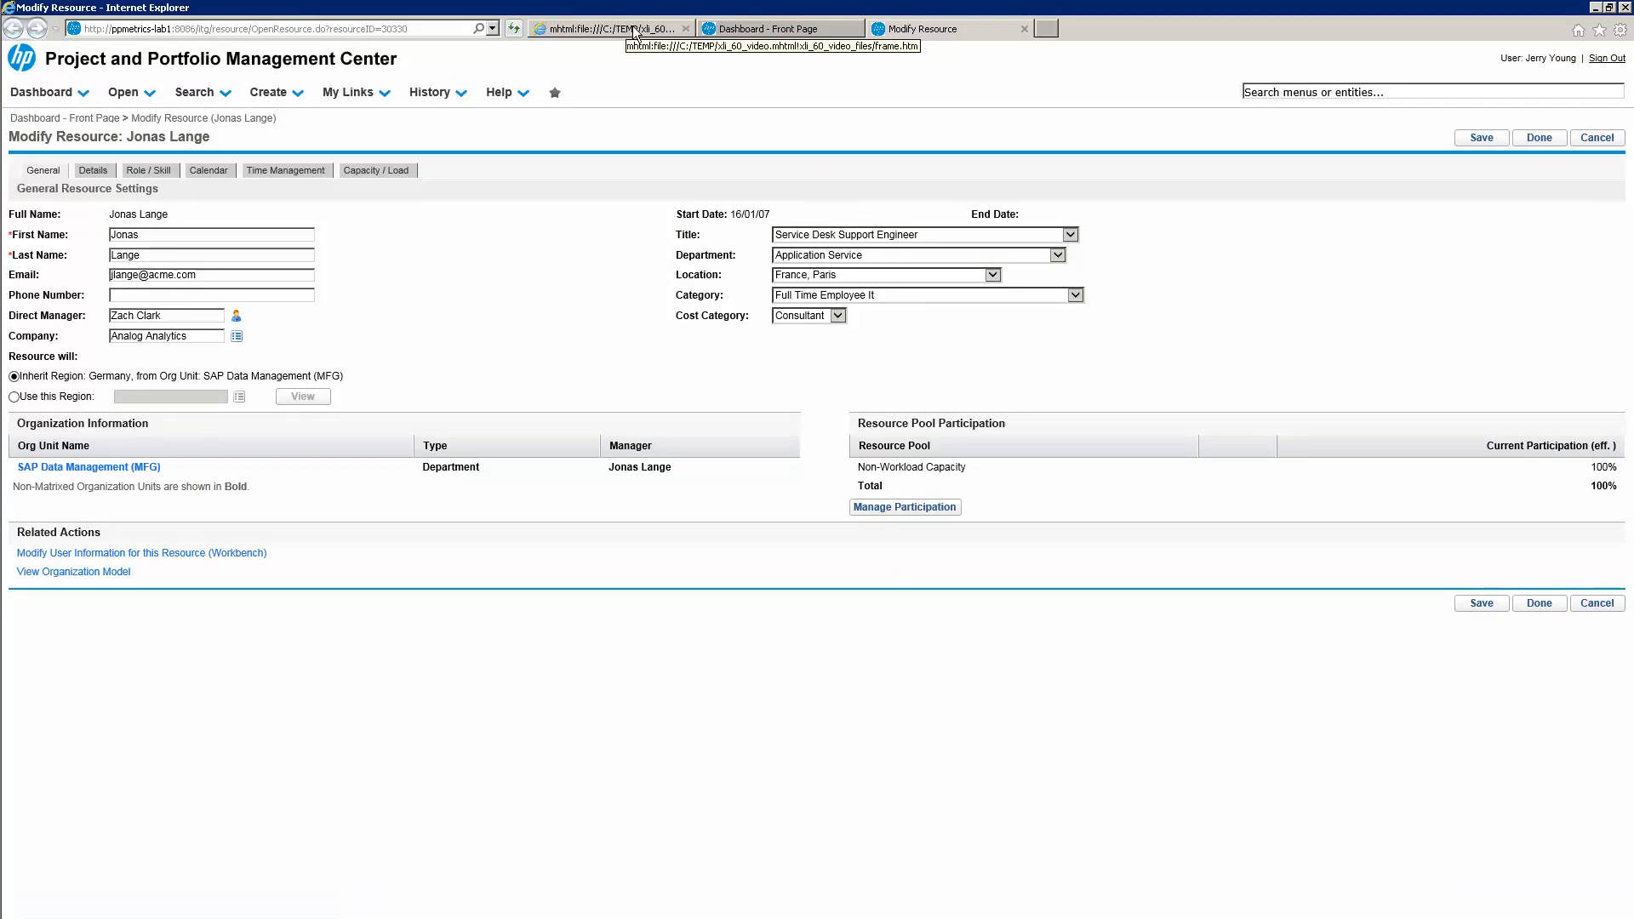
left_click(634, 30)
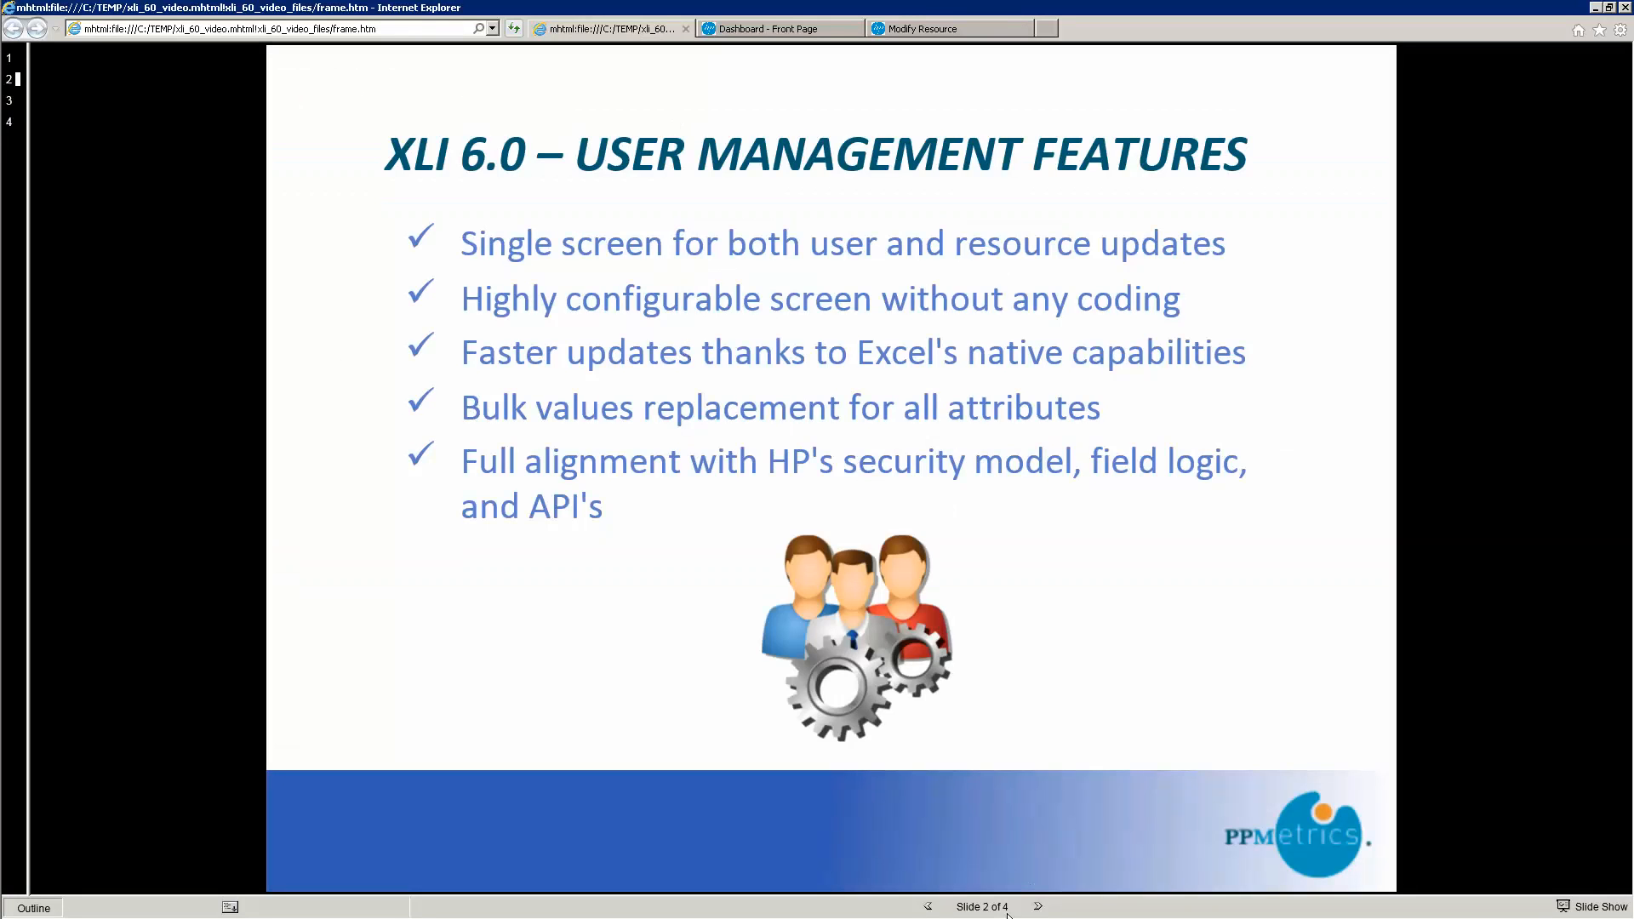
left_click(1039, 907)
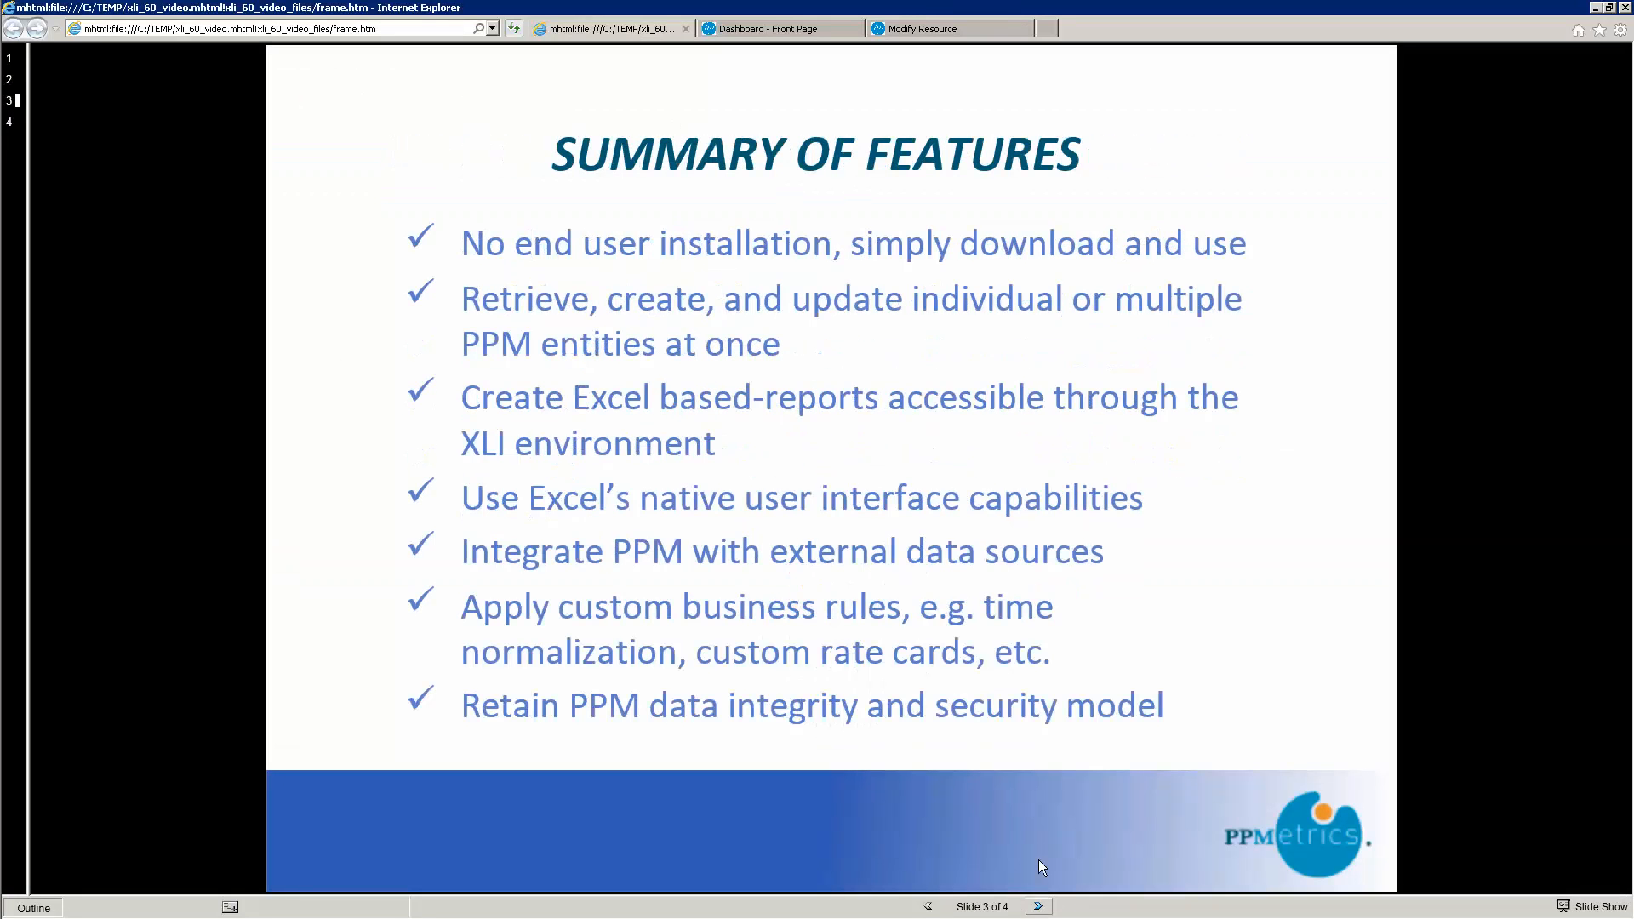